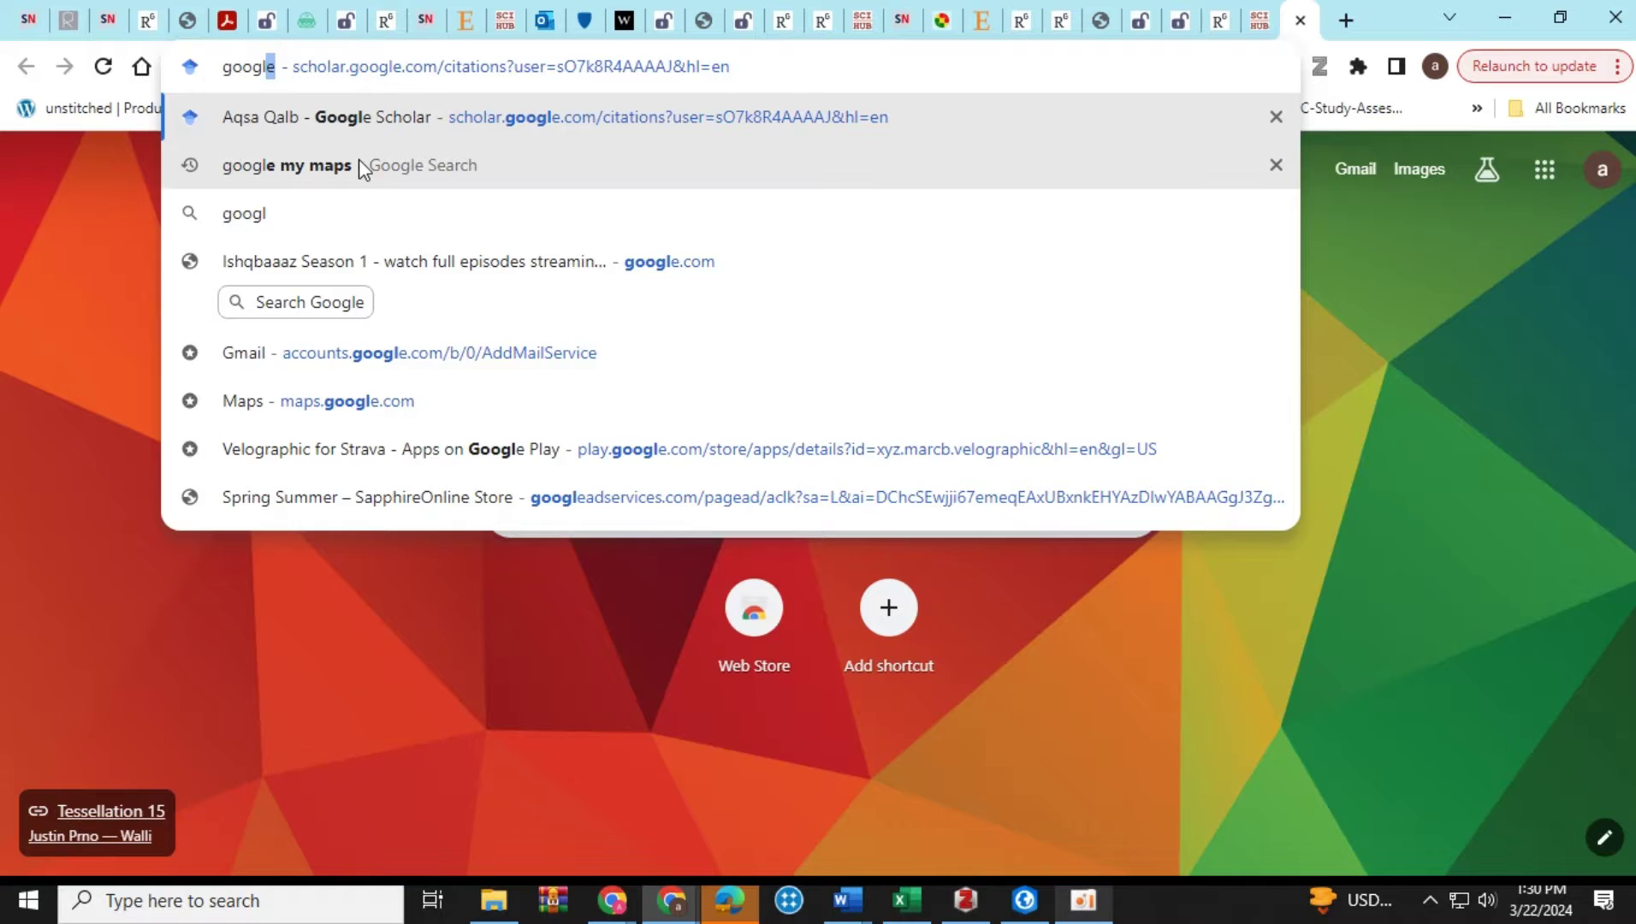
Search the web for 'google my maps' and open the Google My Maps site
left_click(361, 162)
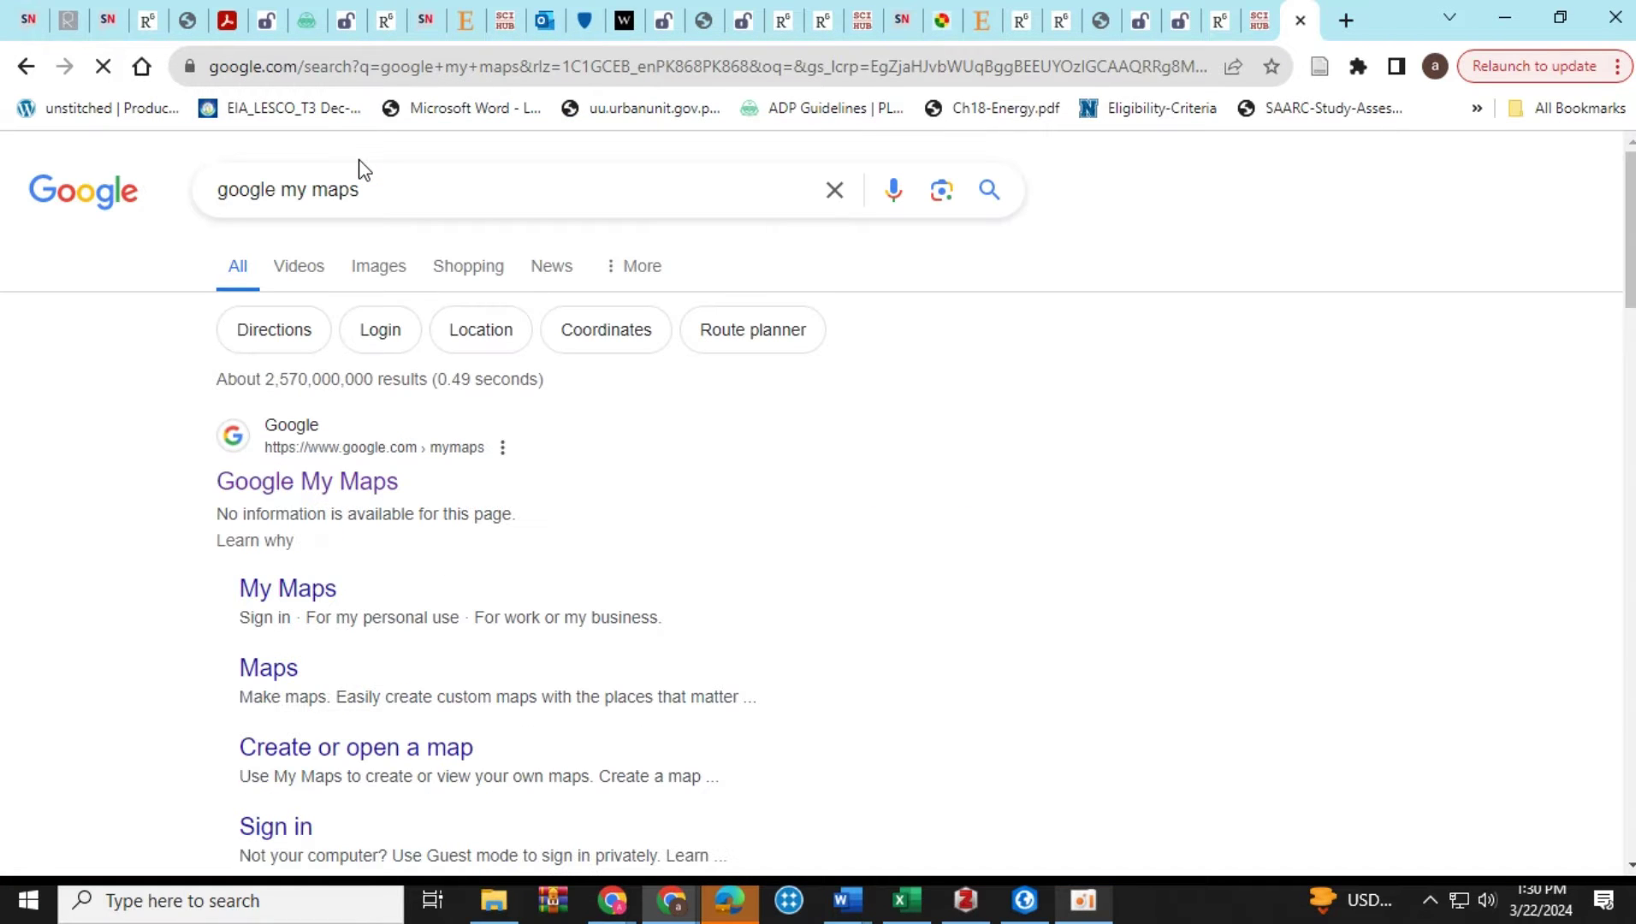
left_click(347, 492)
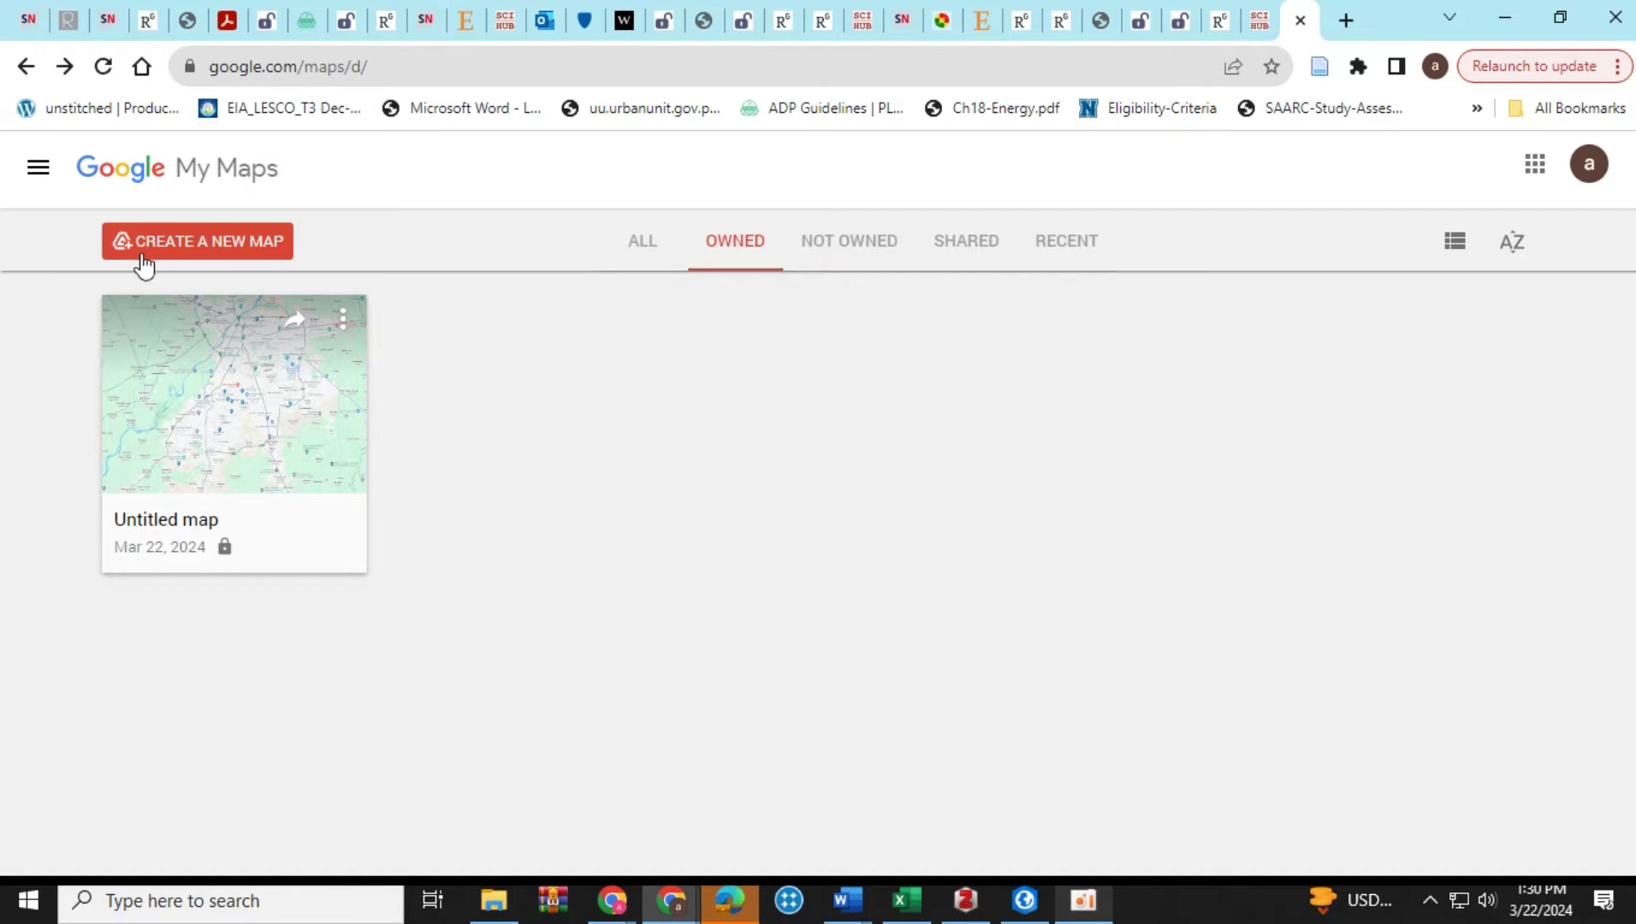
Create a new blank map, then zoom in and pan so Lahore sits in the centre
left_click(250, 248)
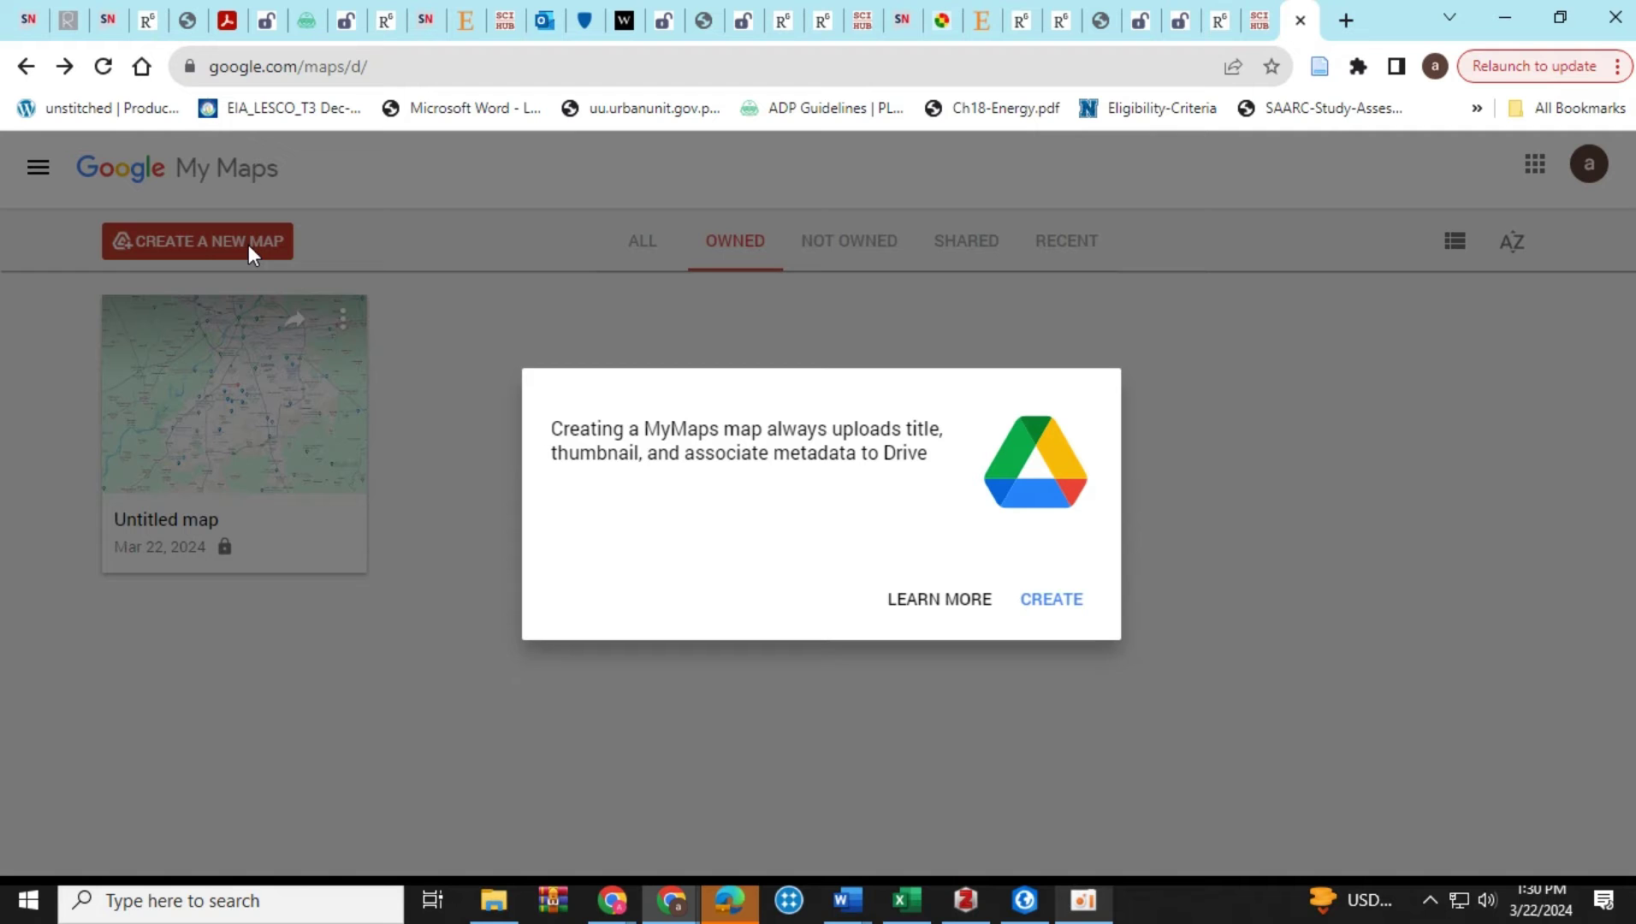
left_click(1052, 603)
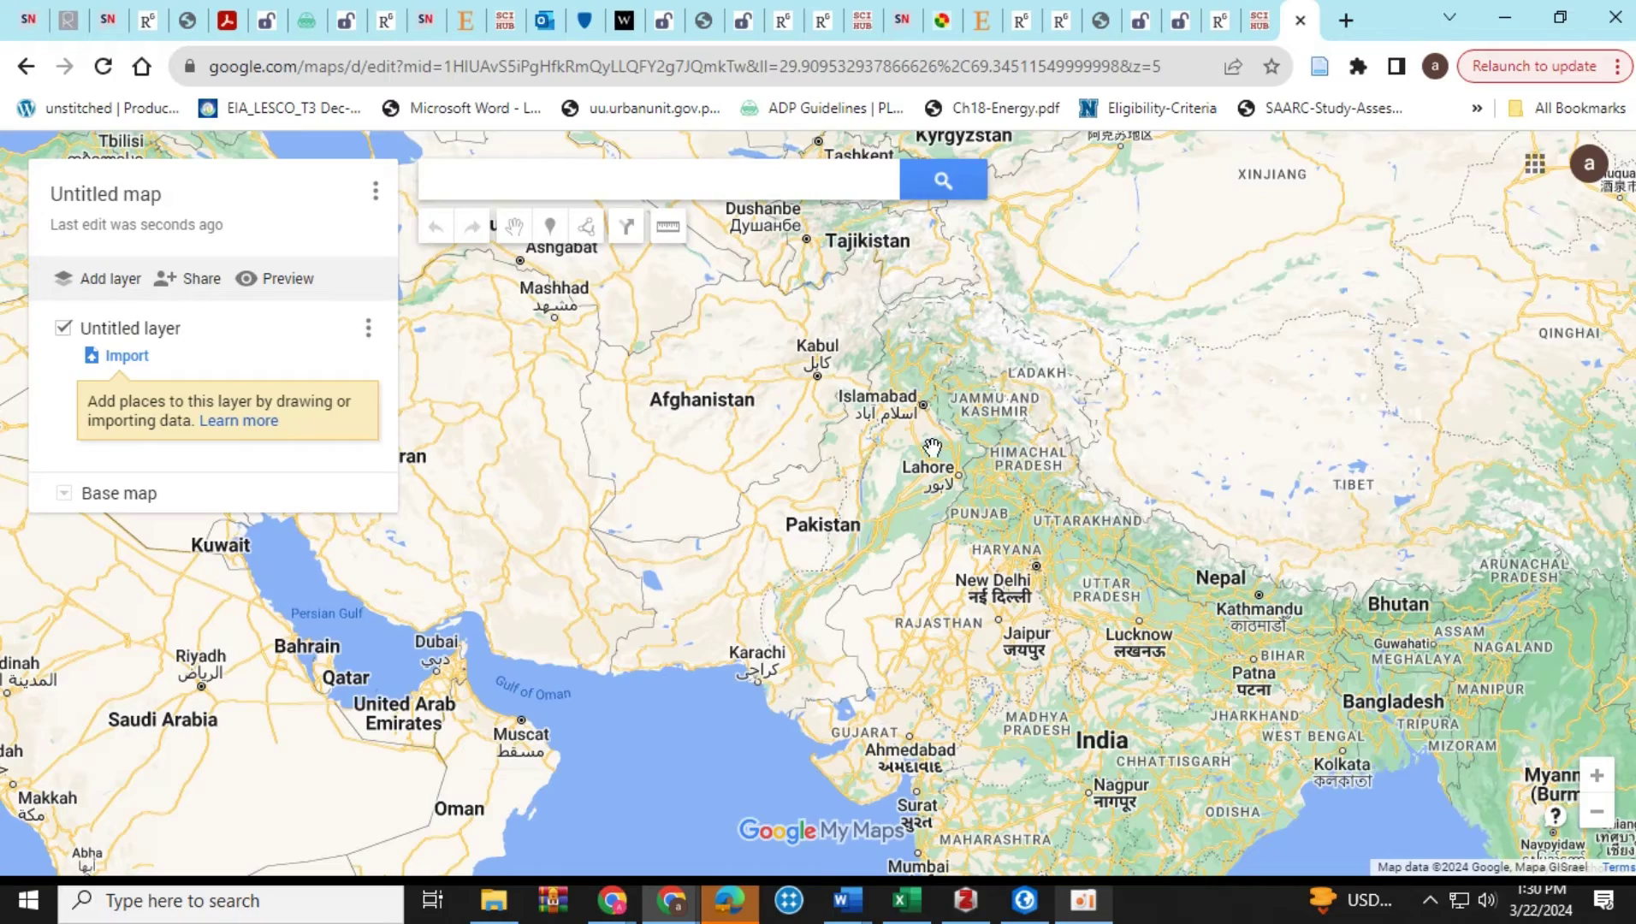
scroll(952, 468, "up", 3)
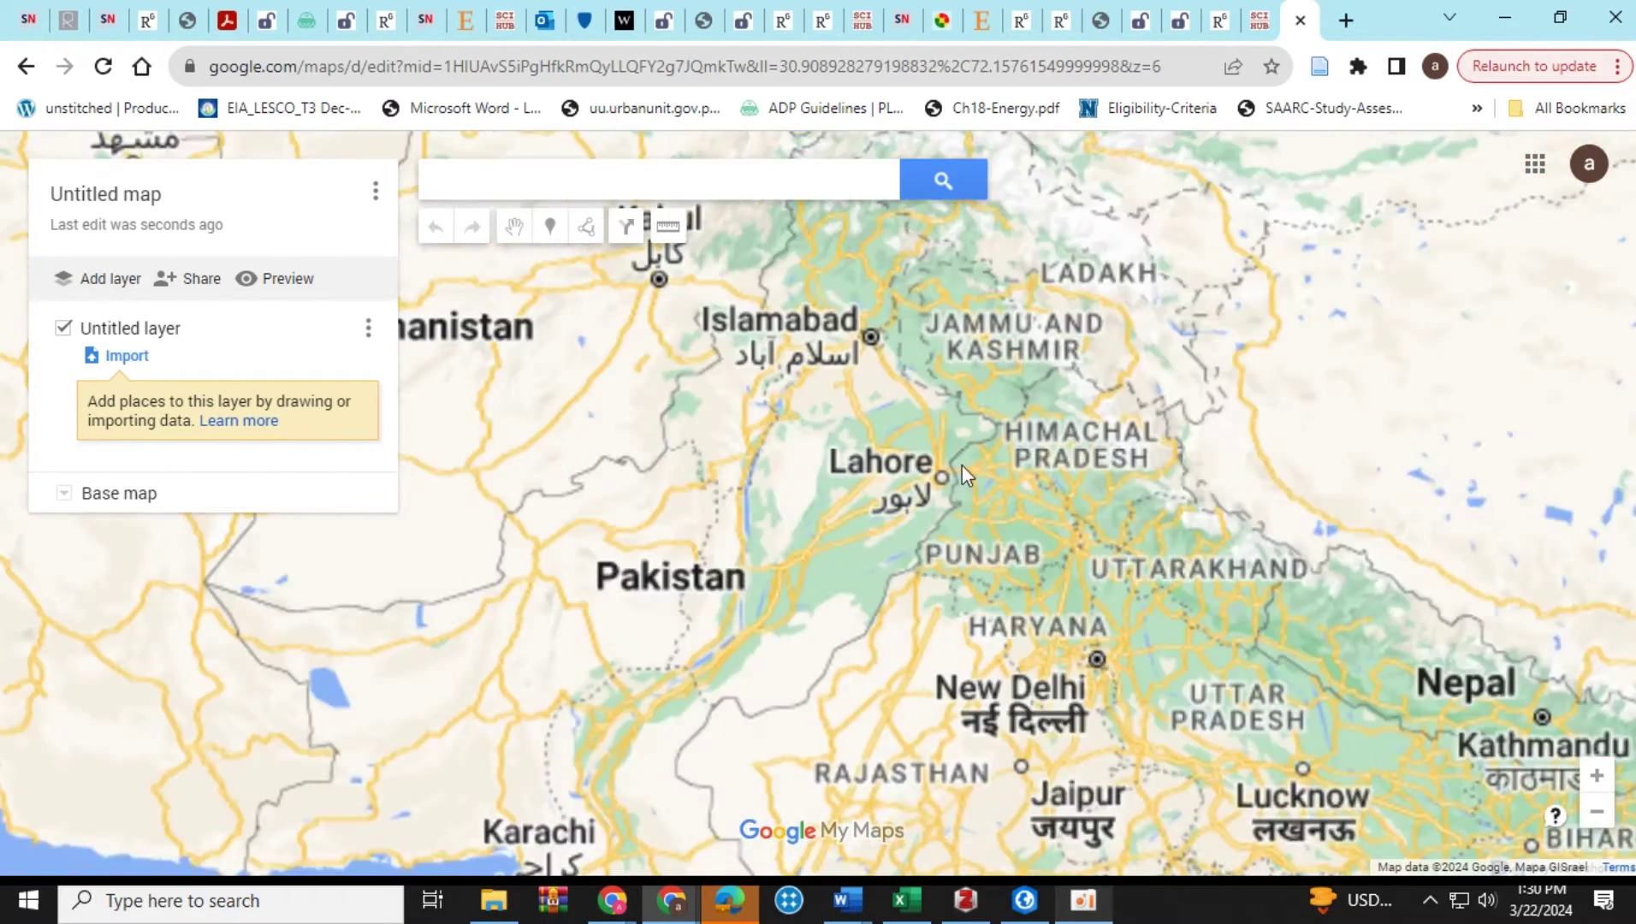
scroll(927, 494, "up", 3)
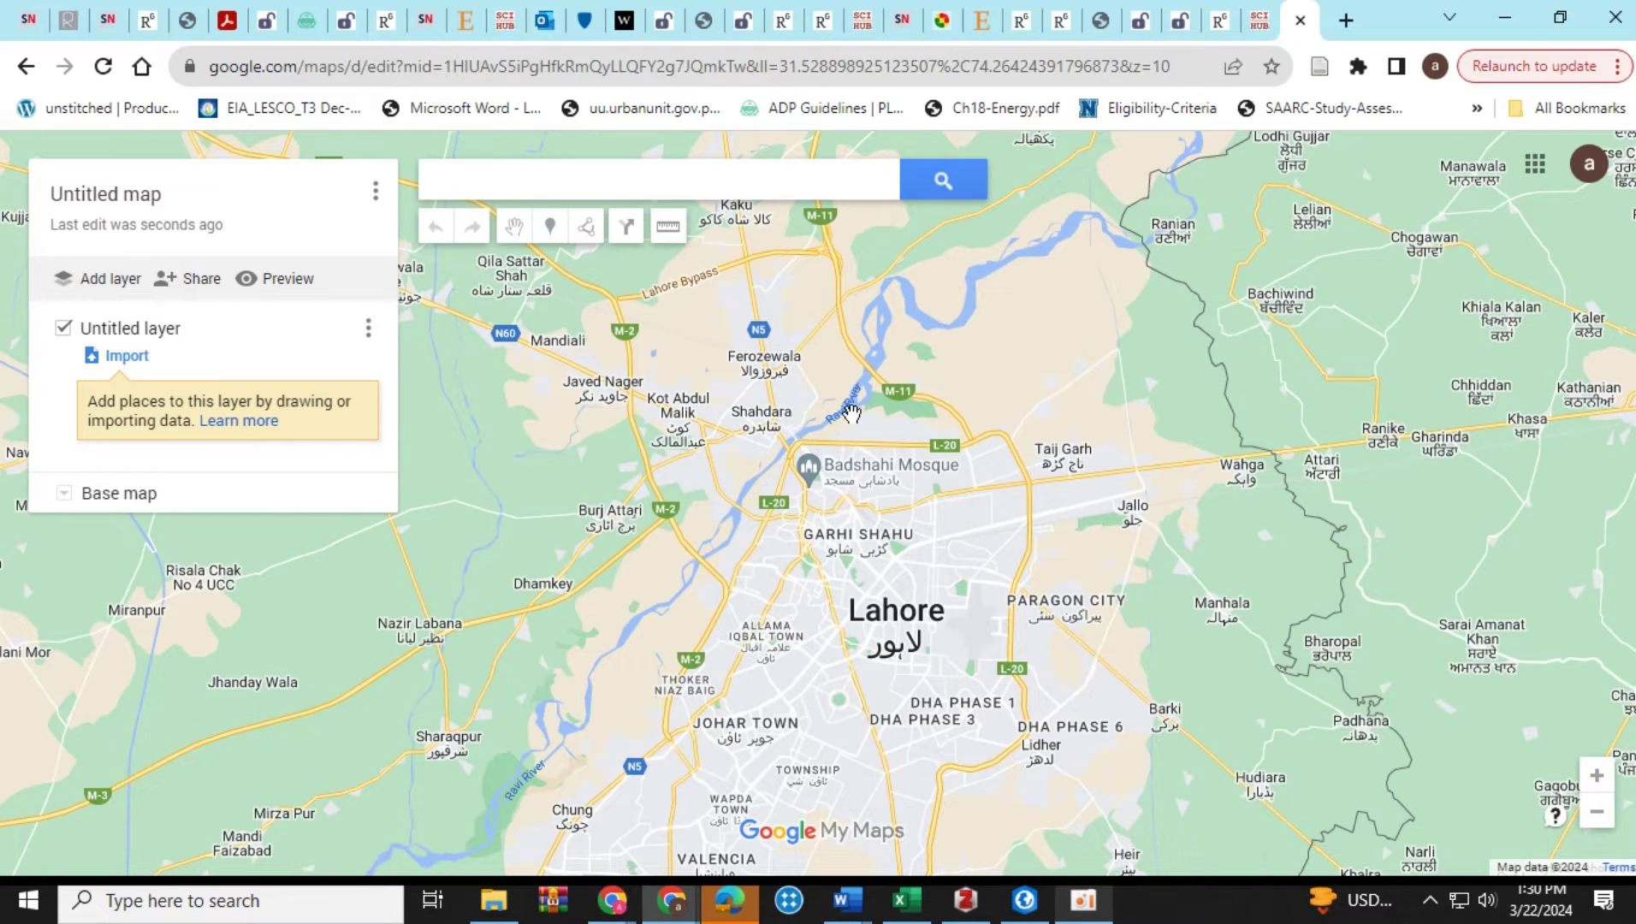
left_click_drag(832, 572, 835, 455)
Search for 'school' places near the current Lahore view
left_click(503, 178)
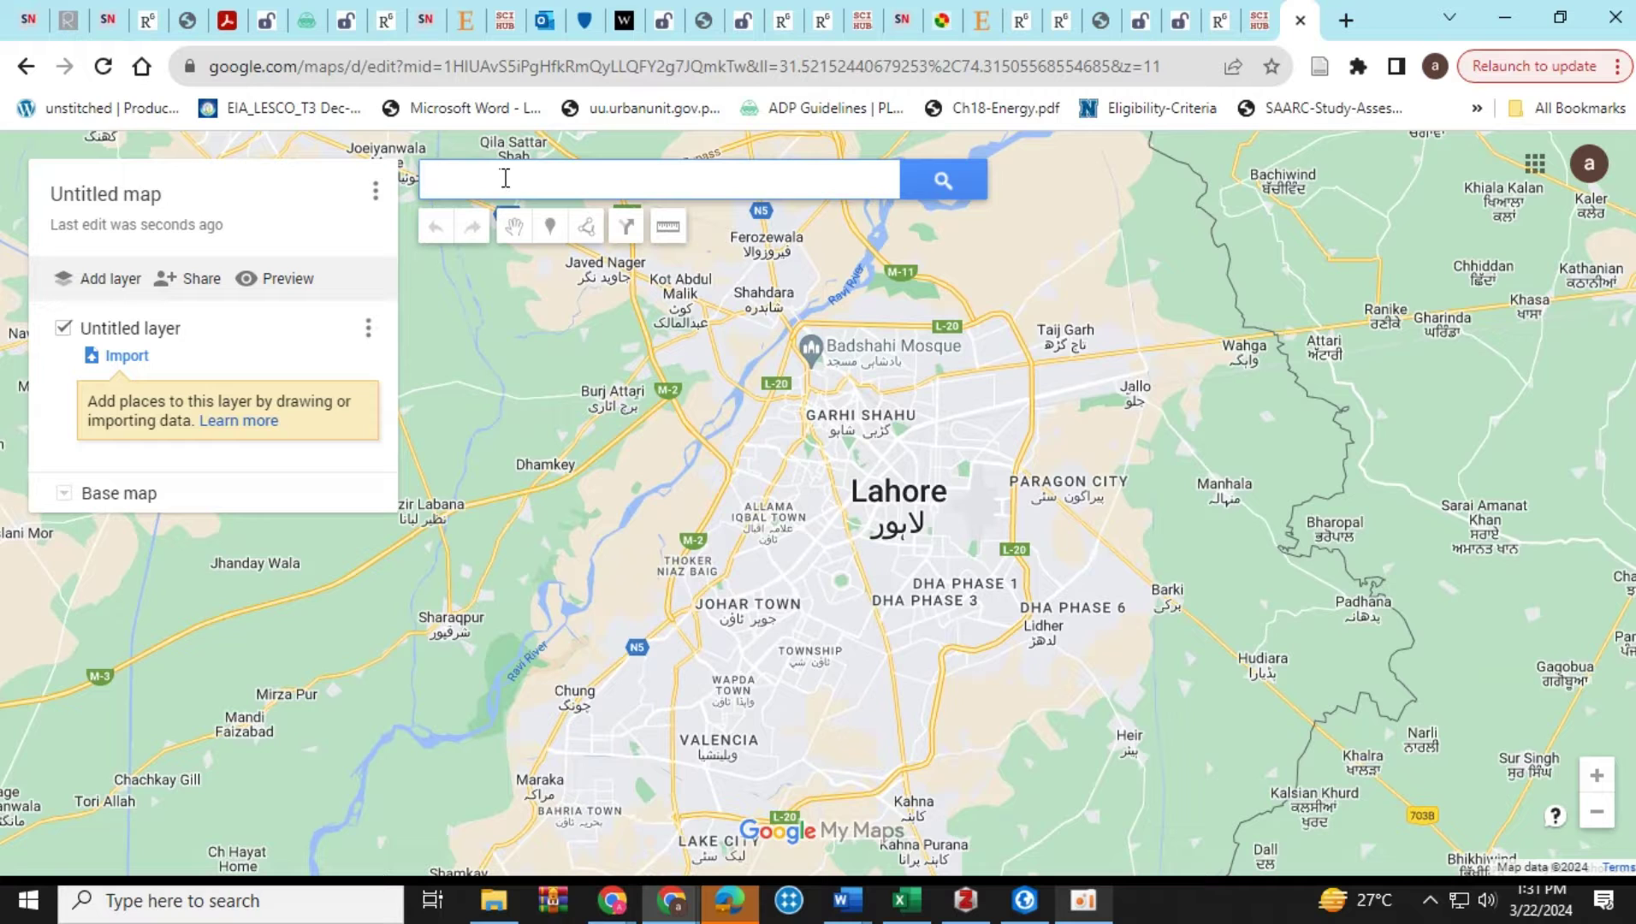
type("schools")
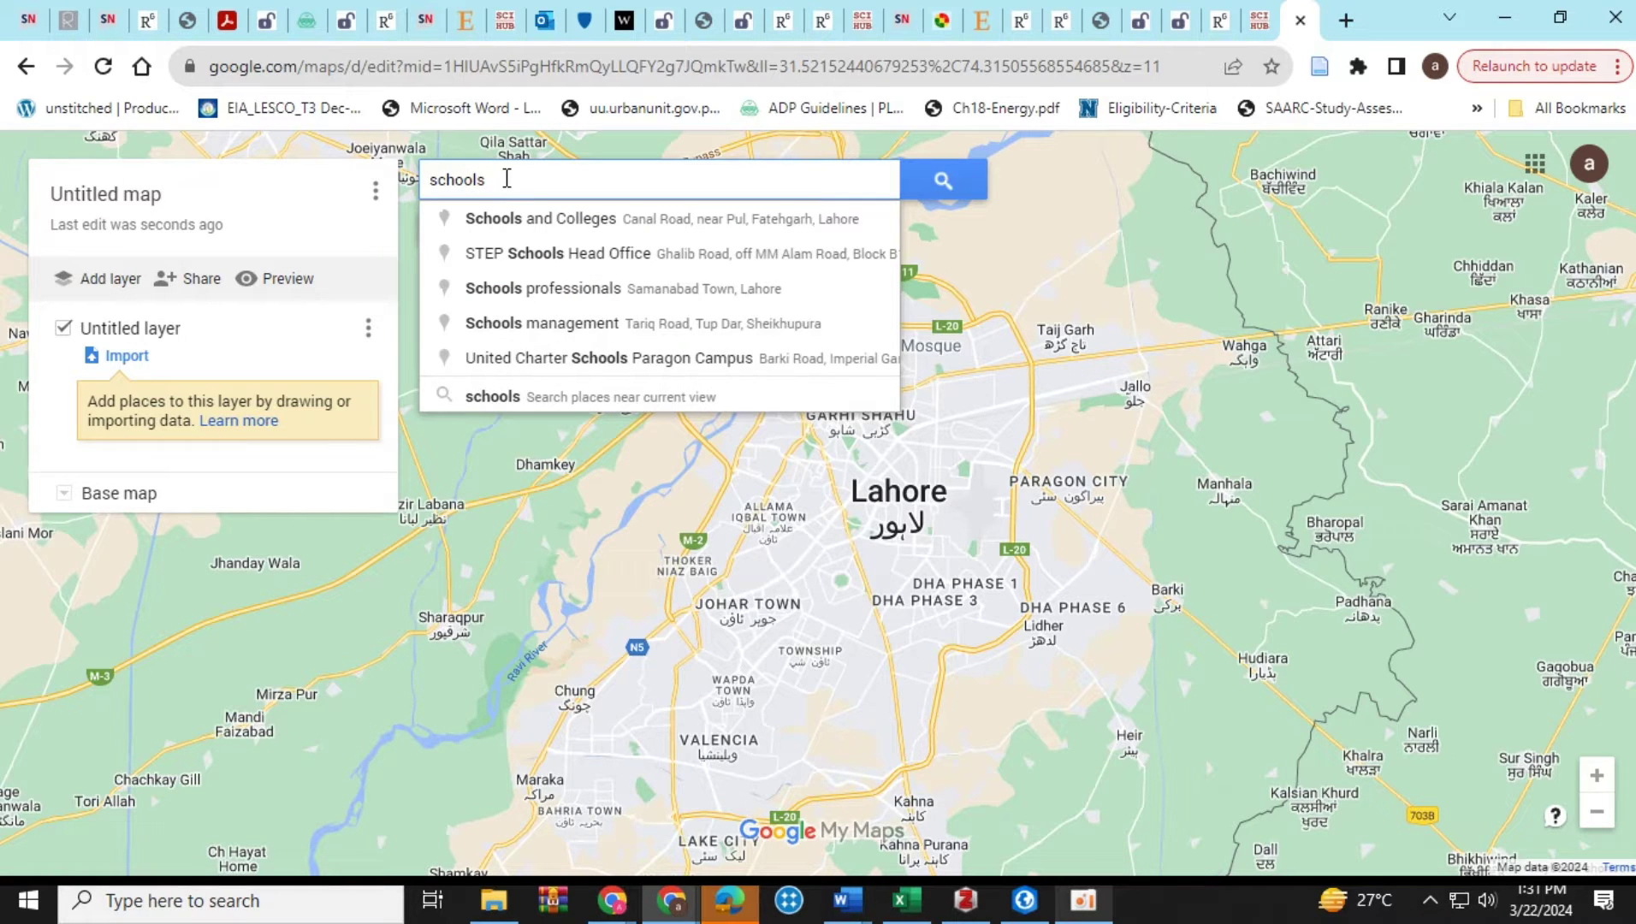
left_click(548, 398)
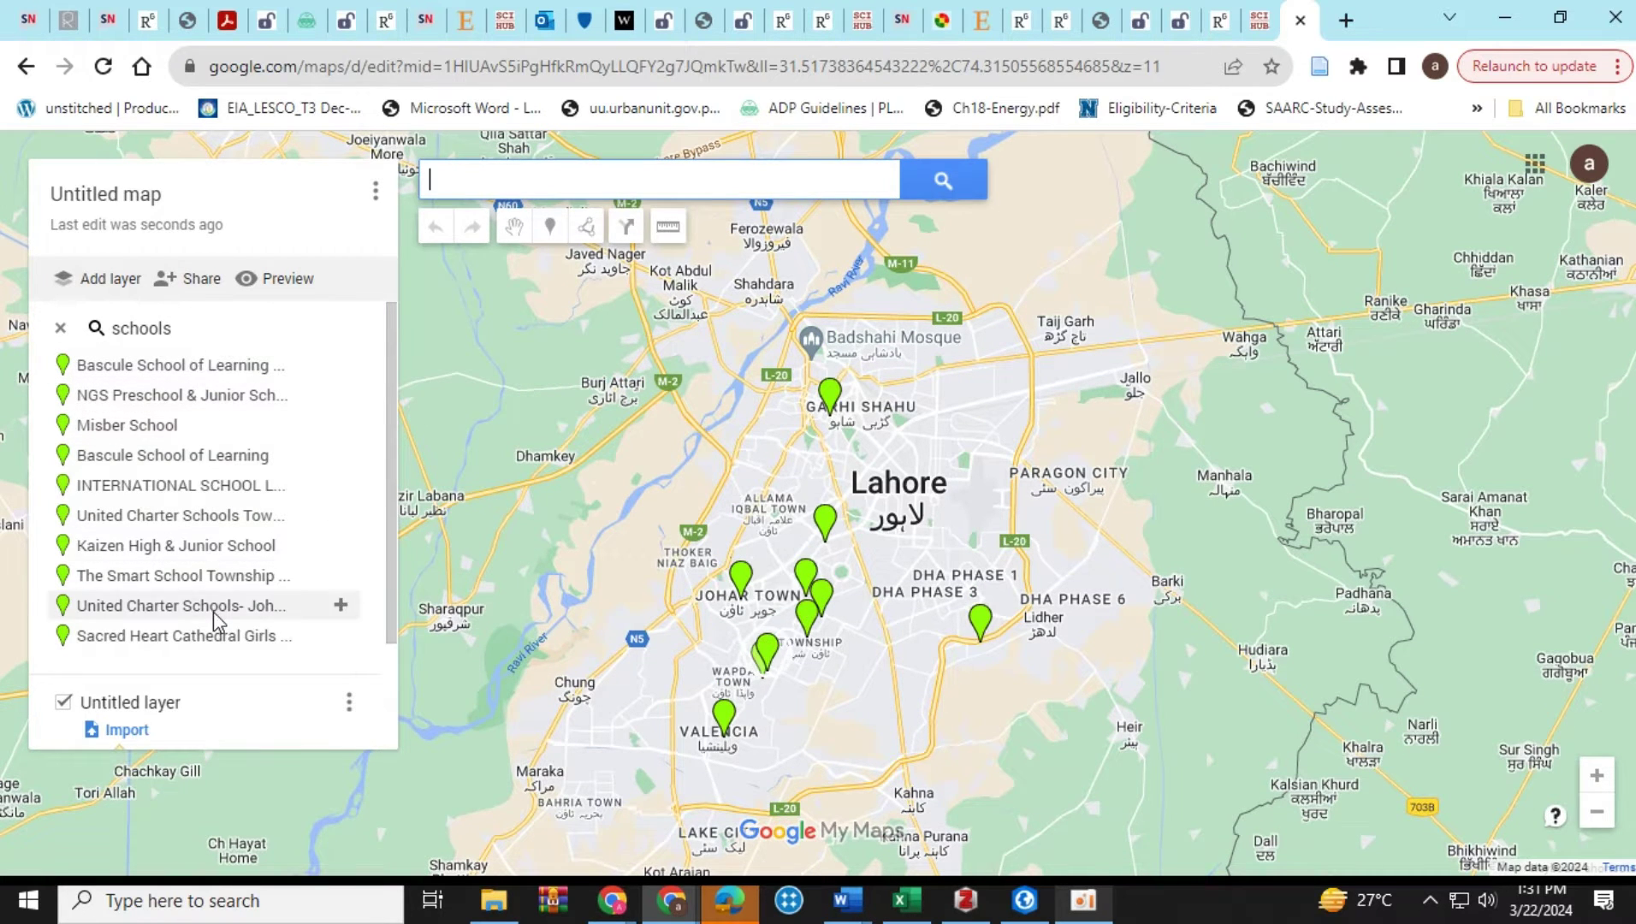
Add all ten school results to the layer, from Bascule School of Learning through Misber School
left_click(340, 366)
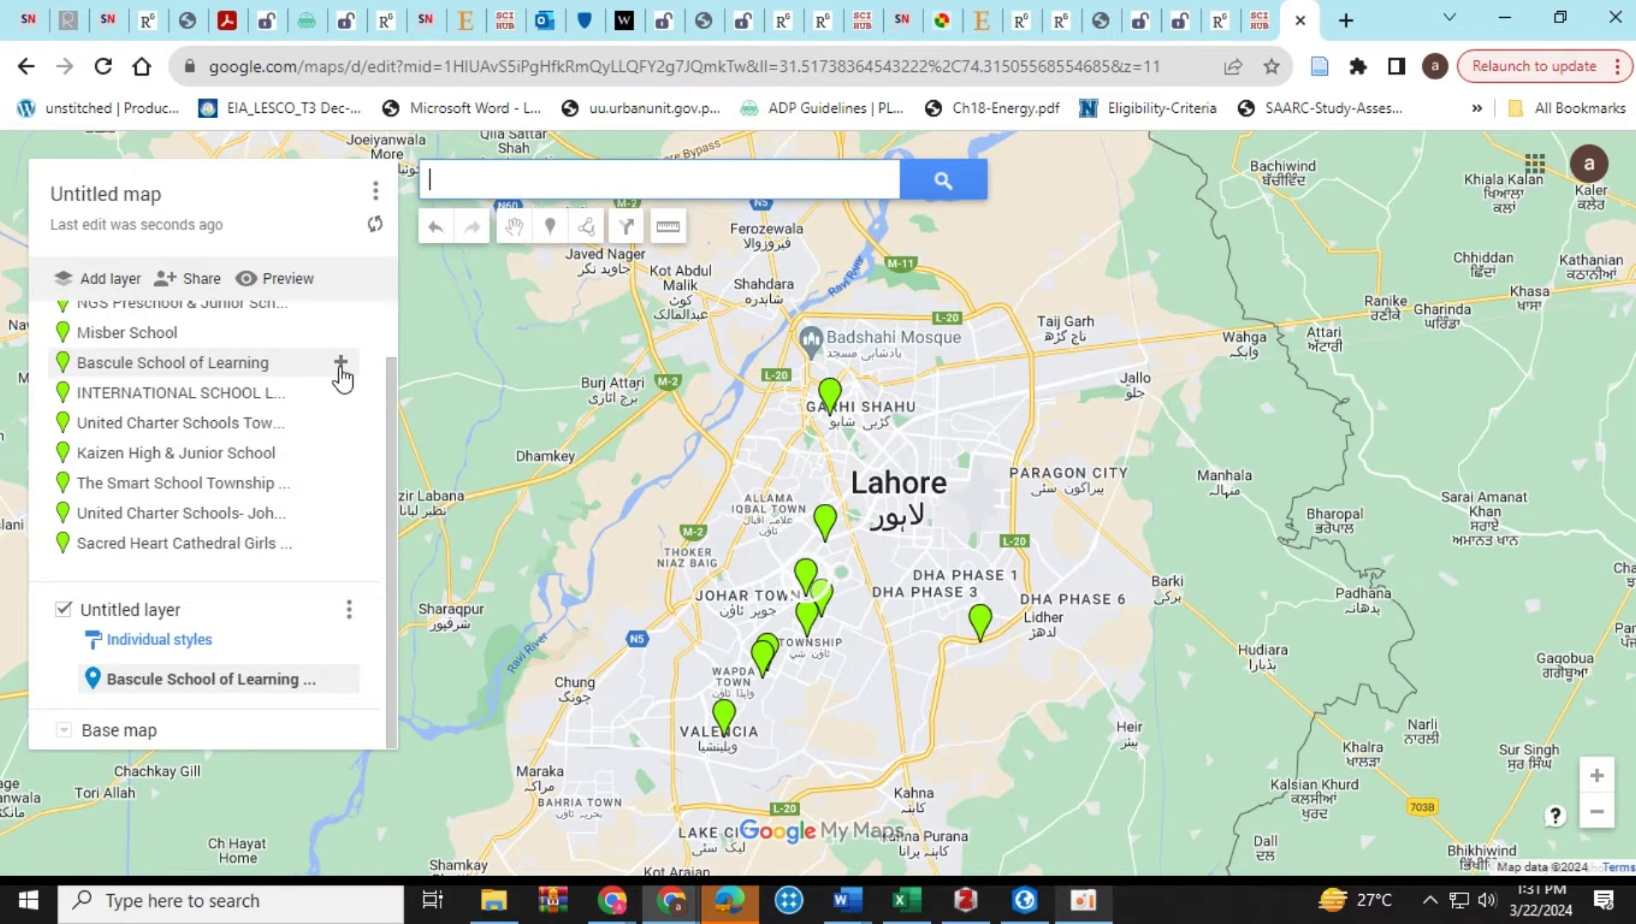
left_click(340, 393)
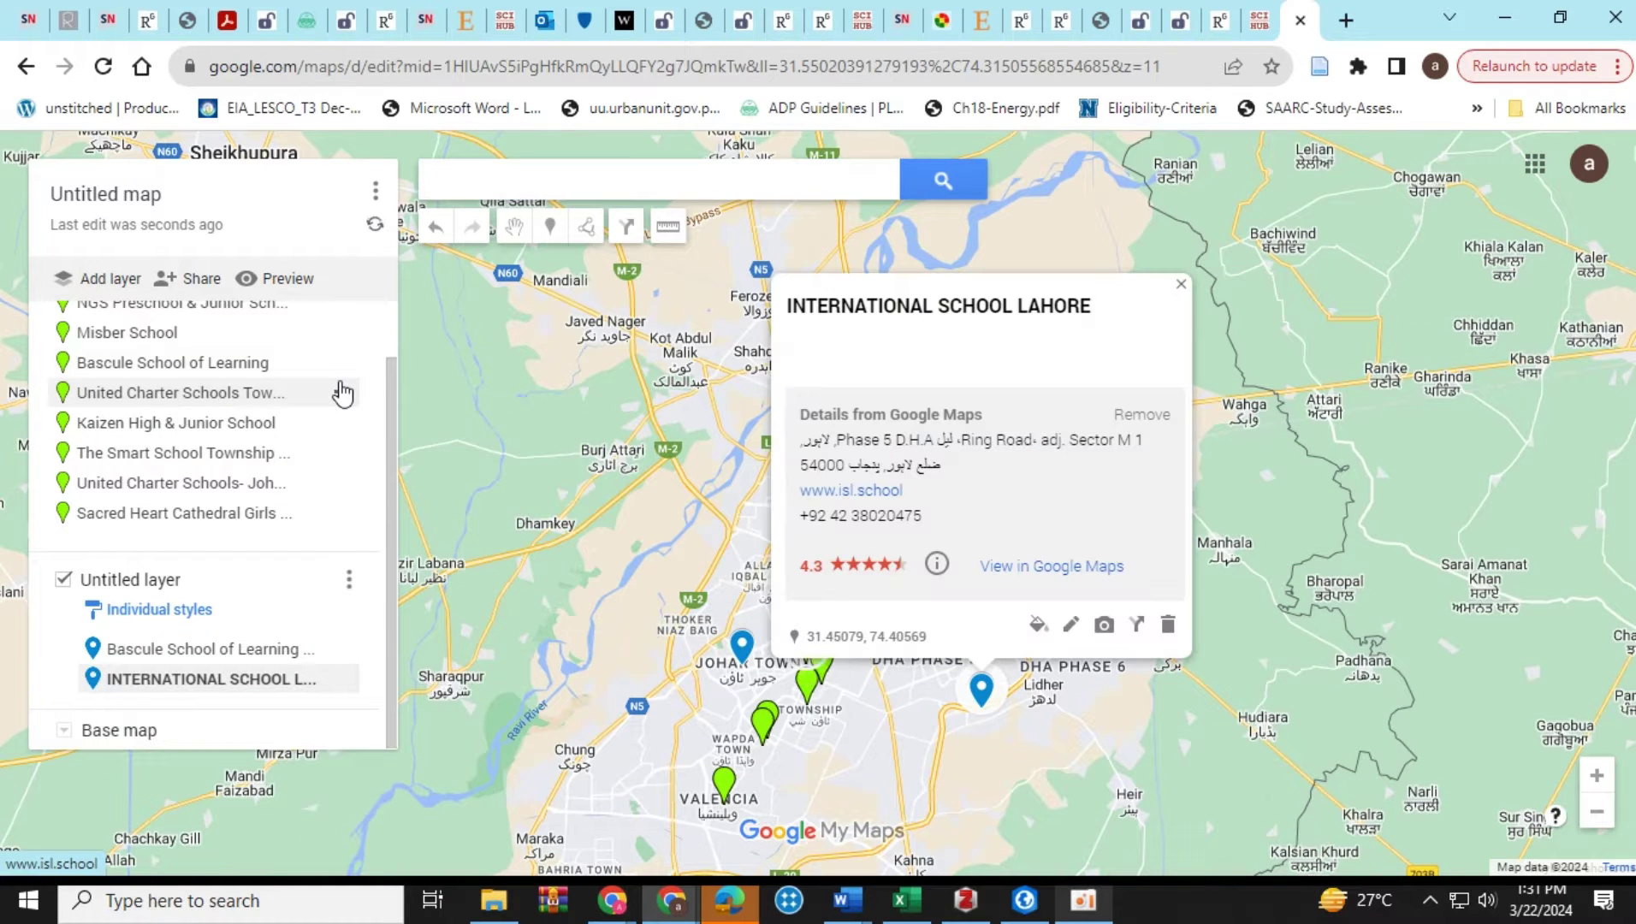
left_click(341, 394)
left_click(340, 393)
left_click(340, 393)
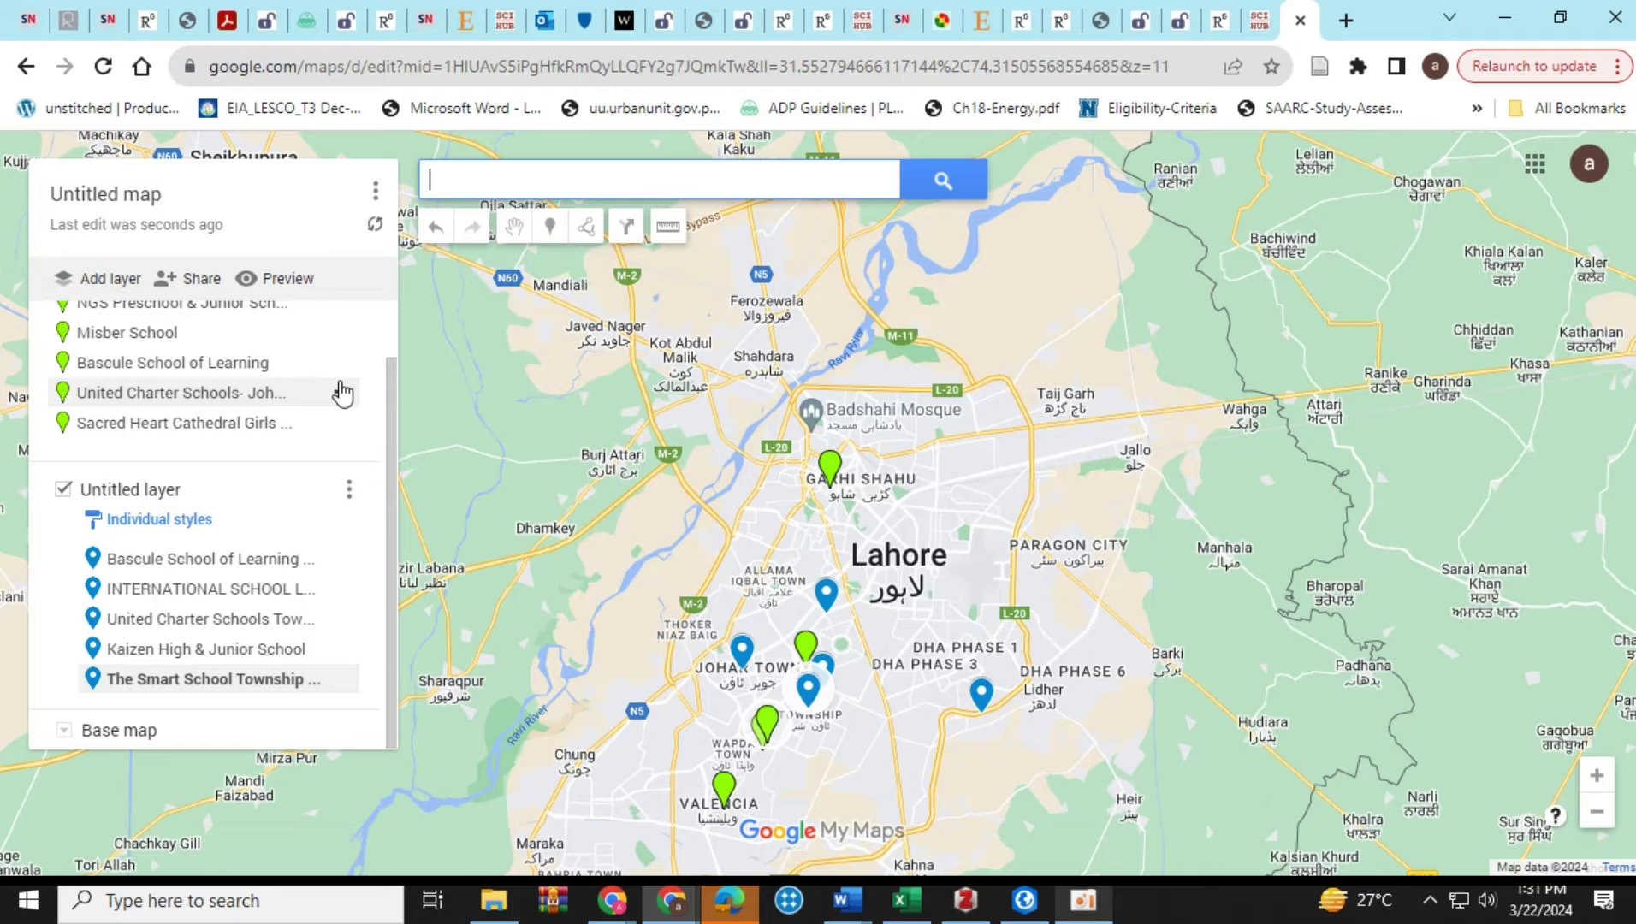
left_click(342, 393)
left_click(341, 392)
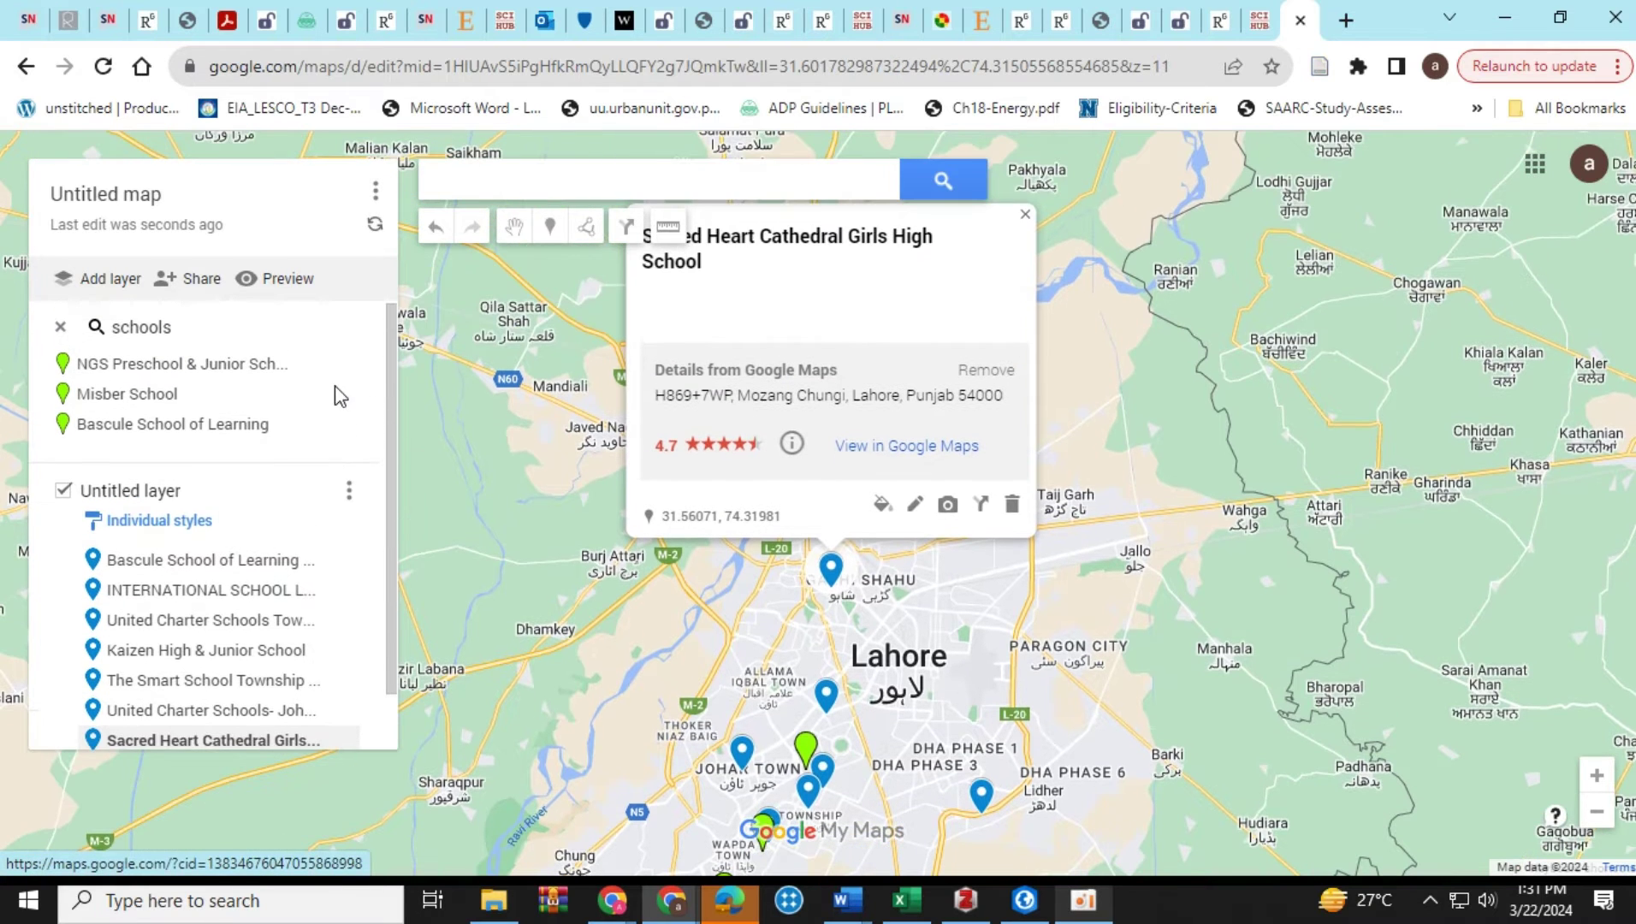
left_click(341, 364)
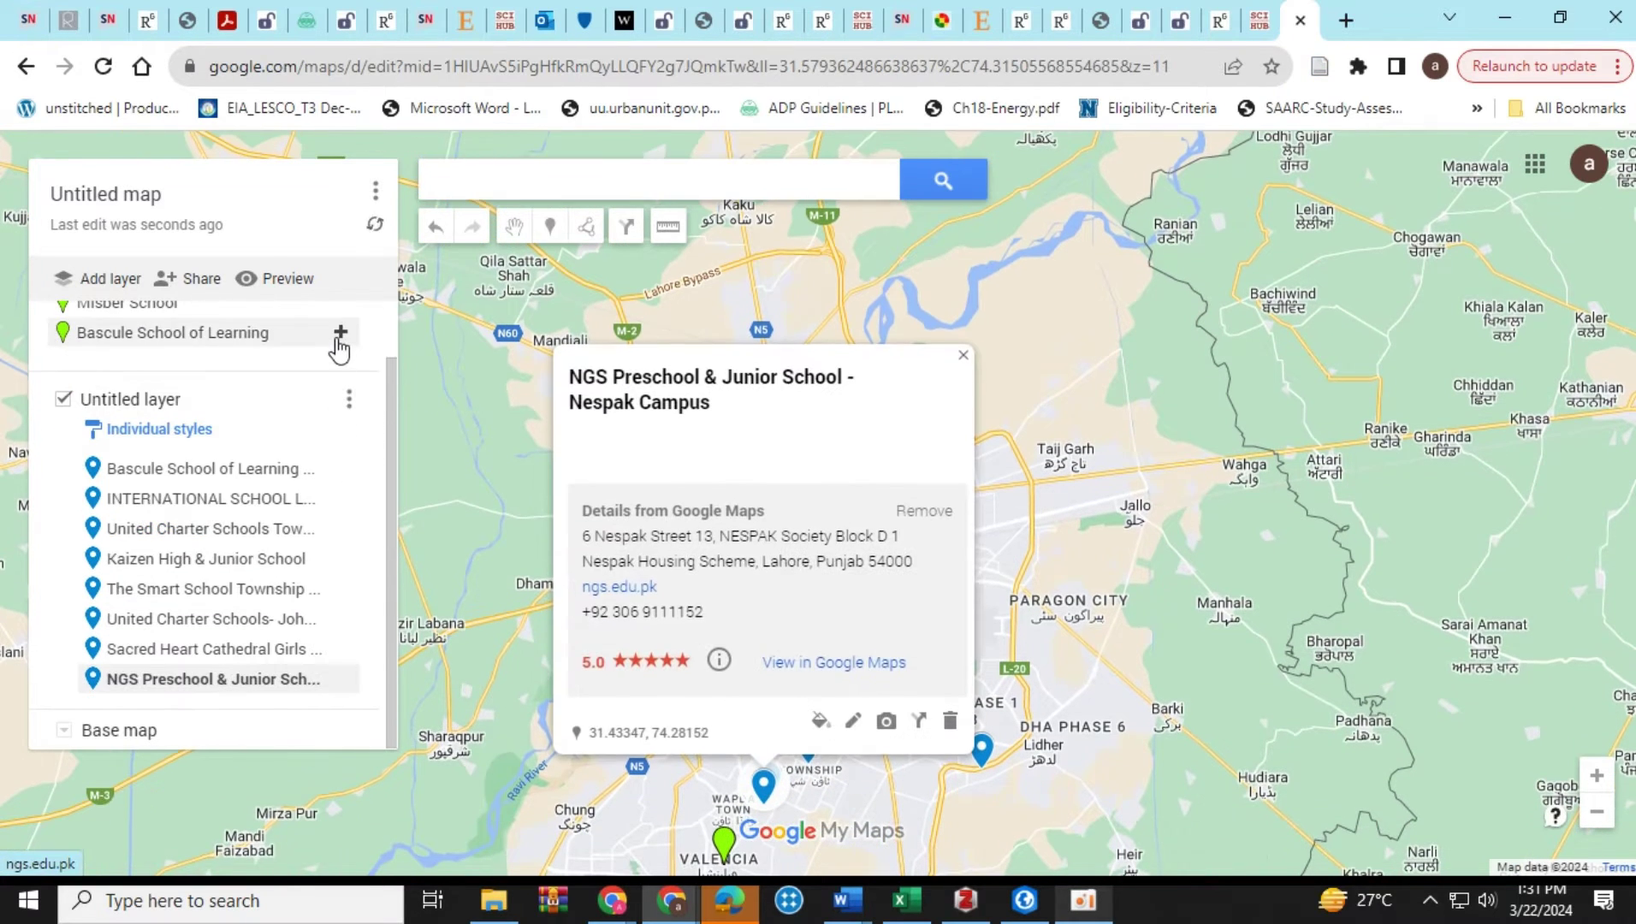
left_click(338, 339)
left_click(341, 364)
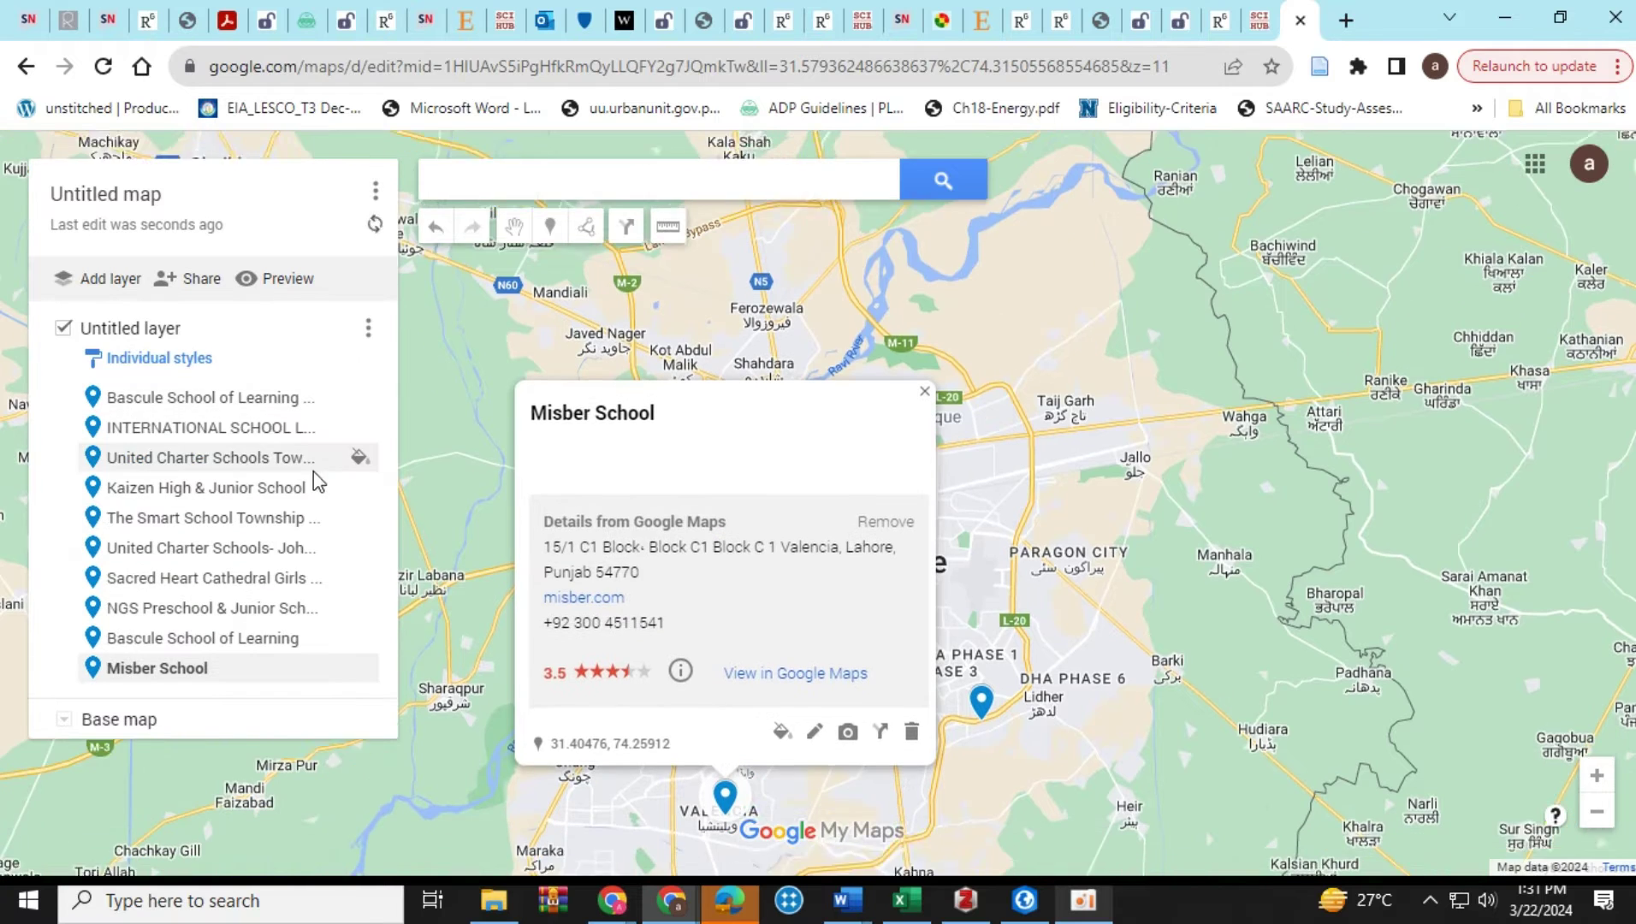
Rename the untitled layer to 'Schools'
left_click(142, 326)
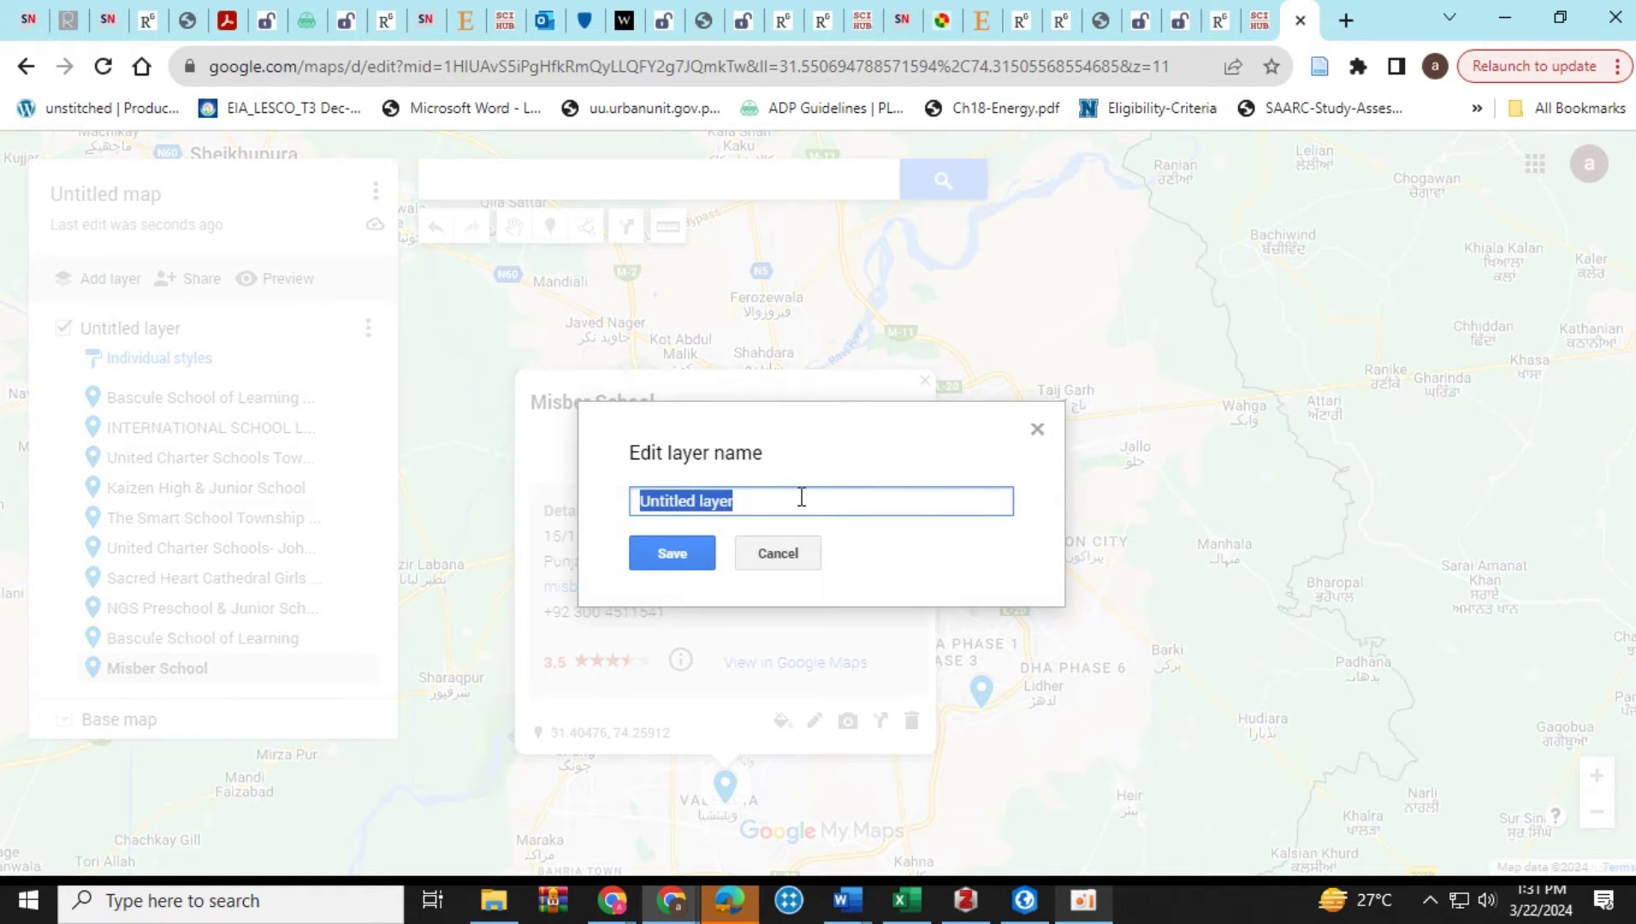
type("Schoo")
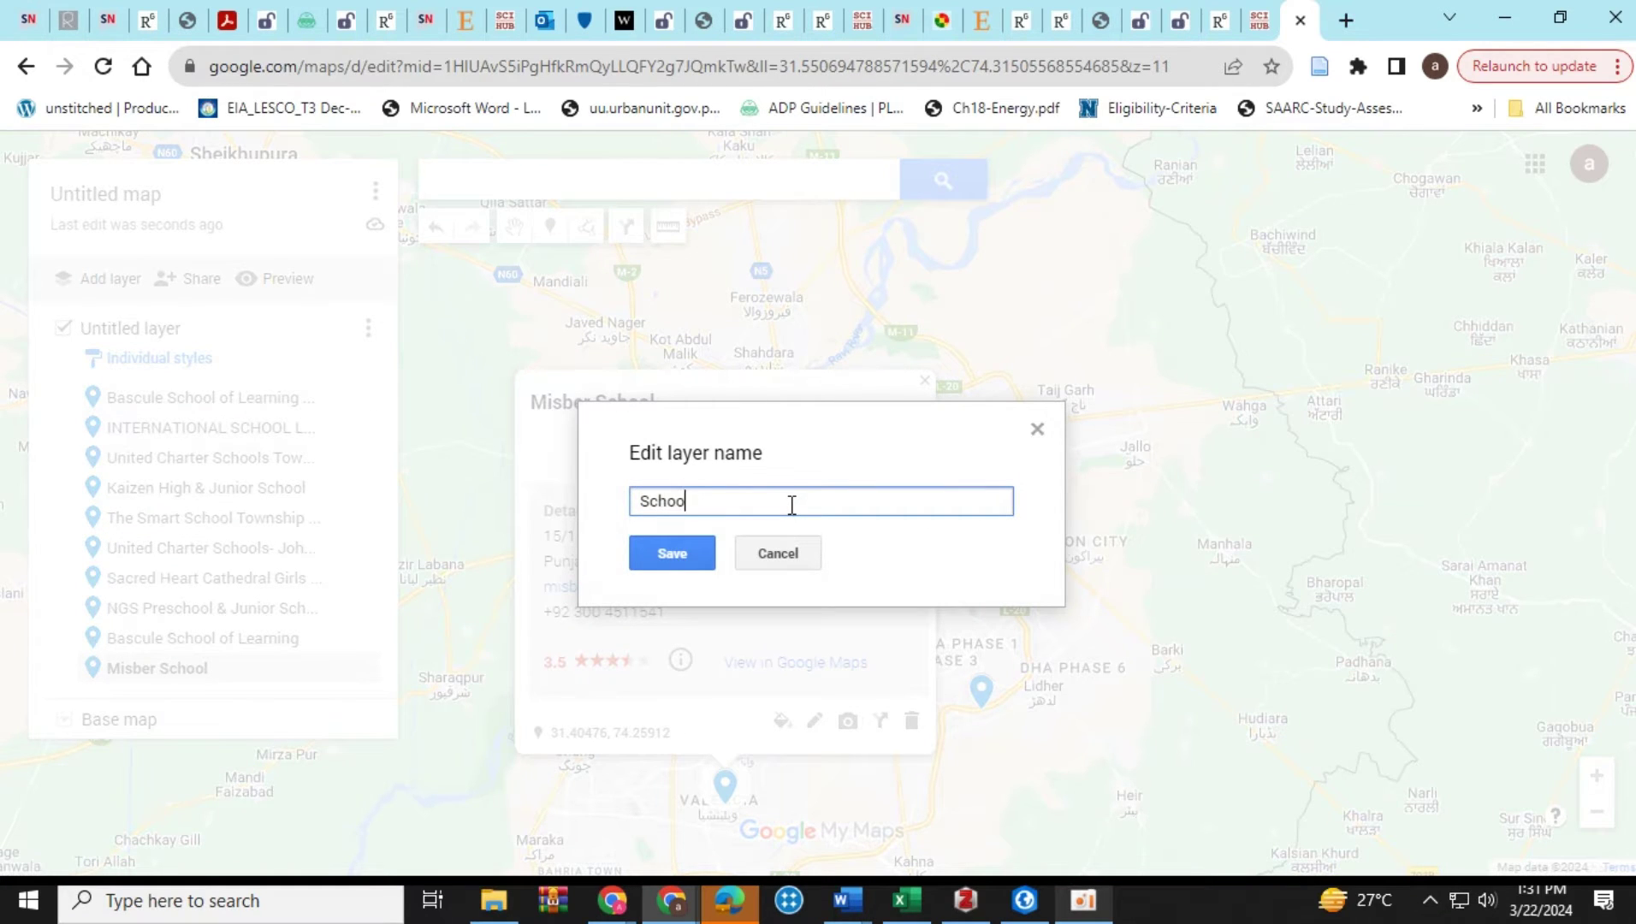
type("ls")
left_click(688, 556)
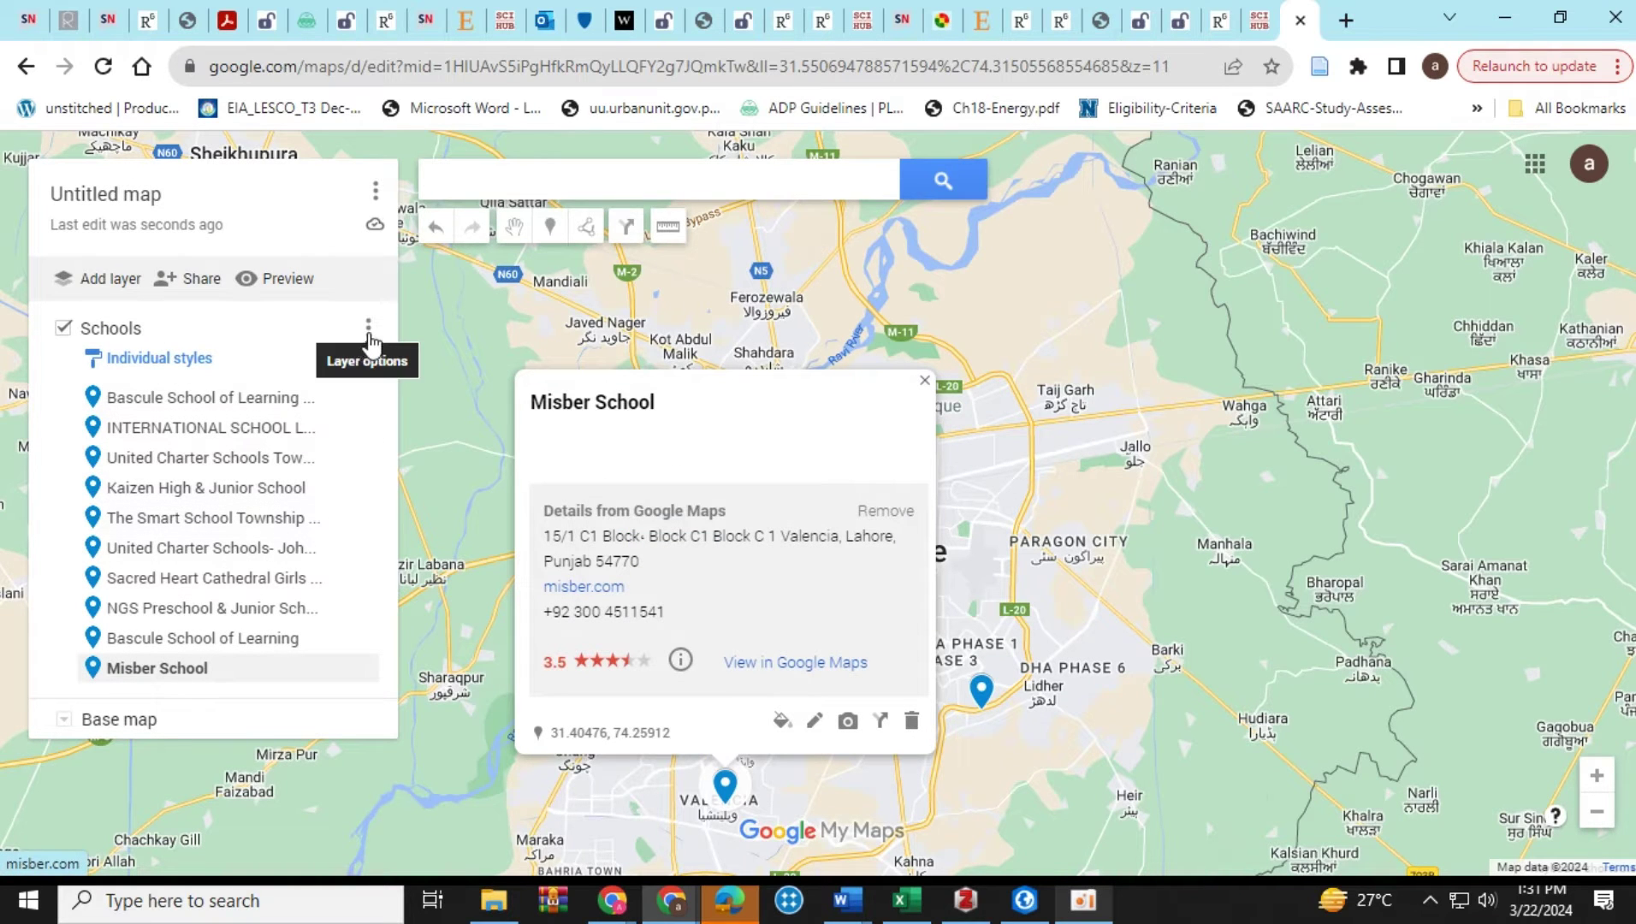
Export the Schools layer's places as a KML/KMZ file
left_click(369, 336)
mouse_move(326, 579)
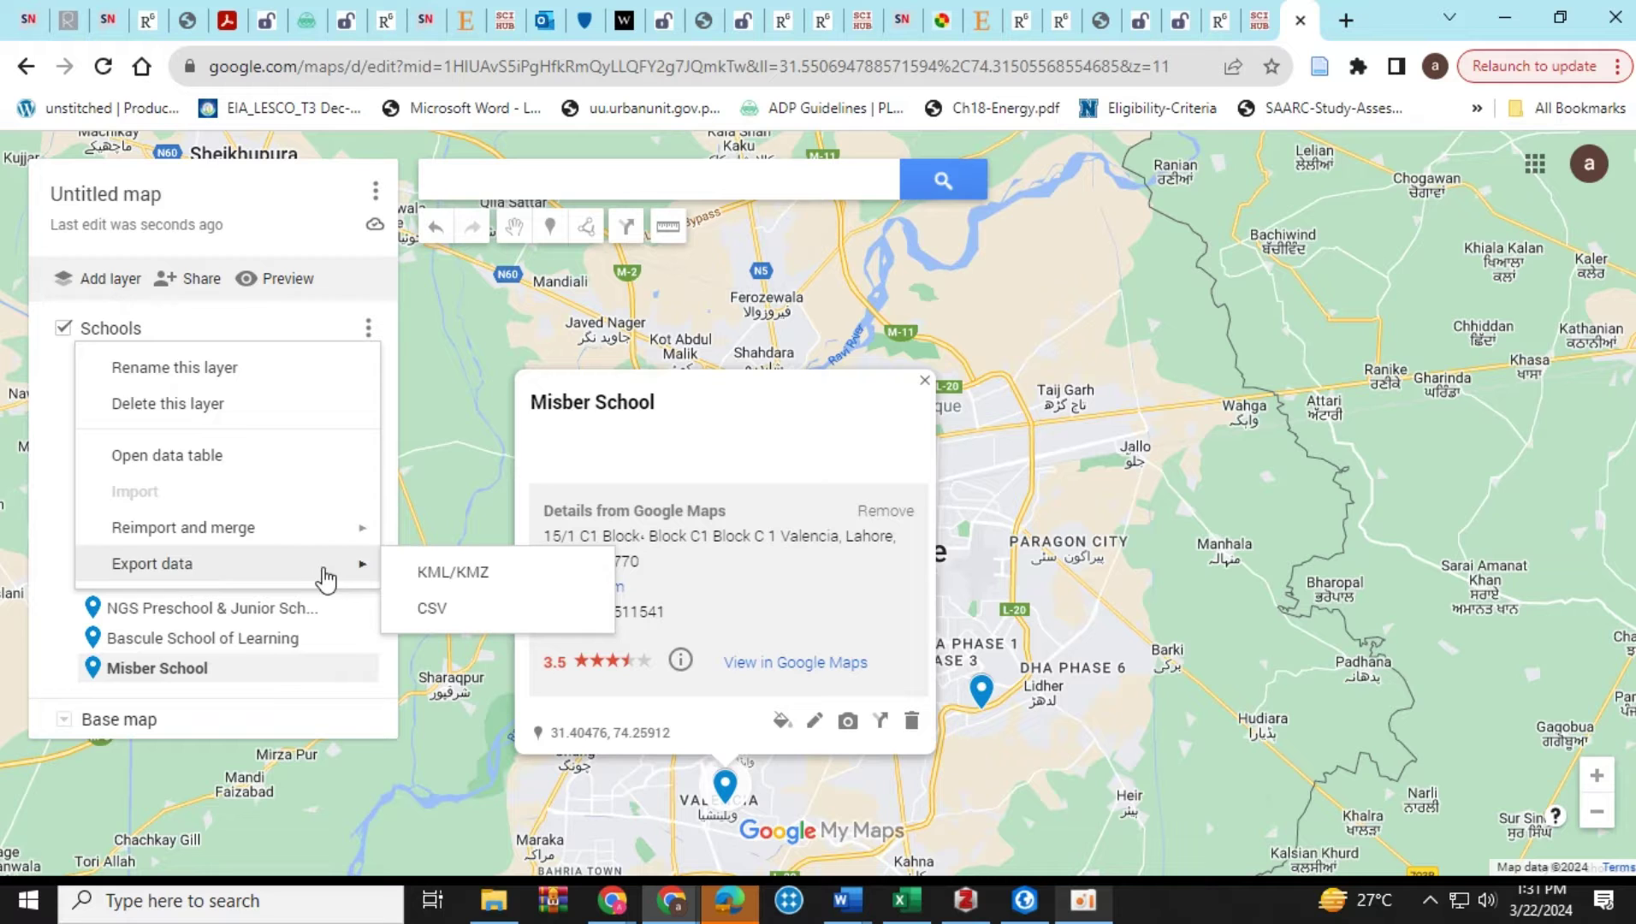
left_click(512, 574)
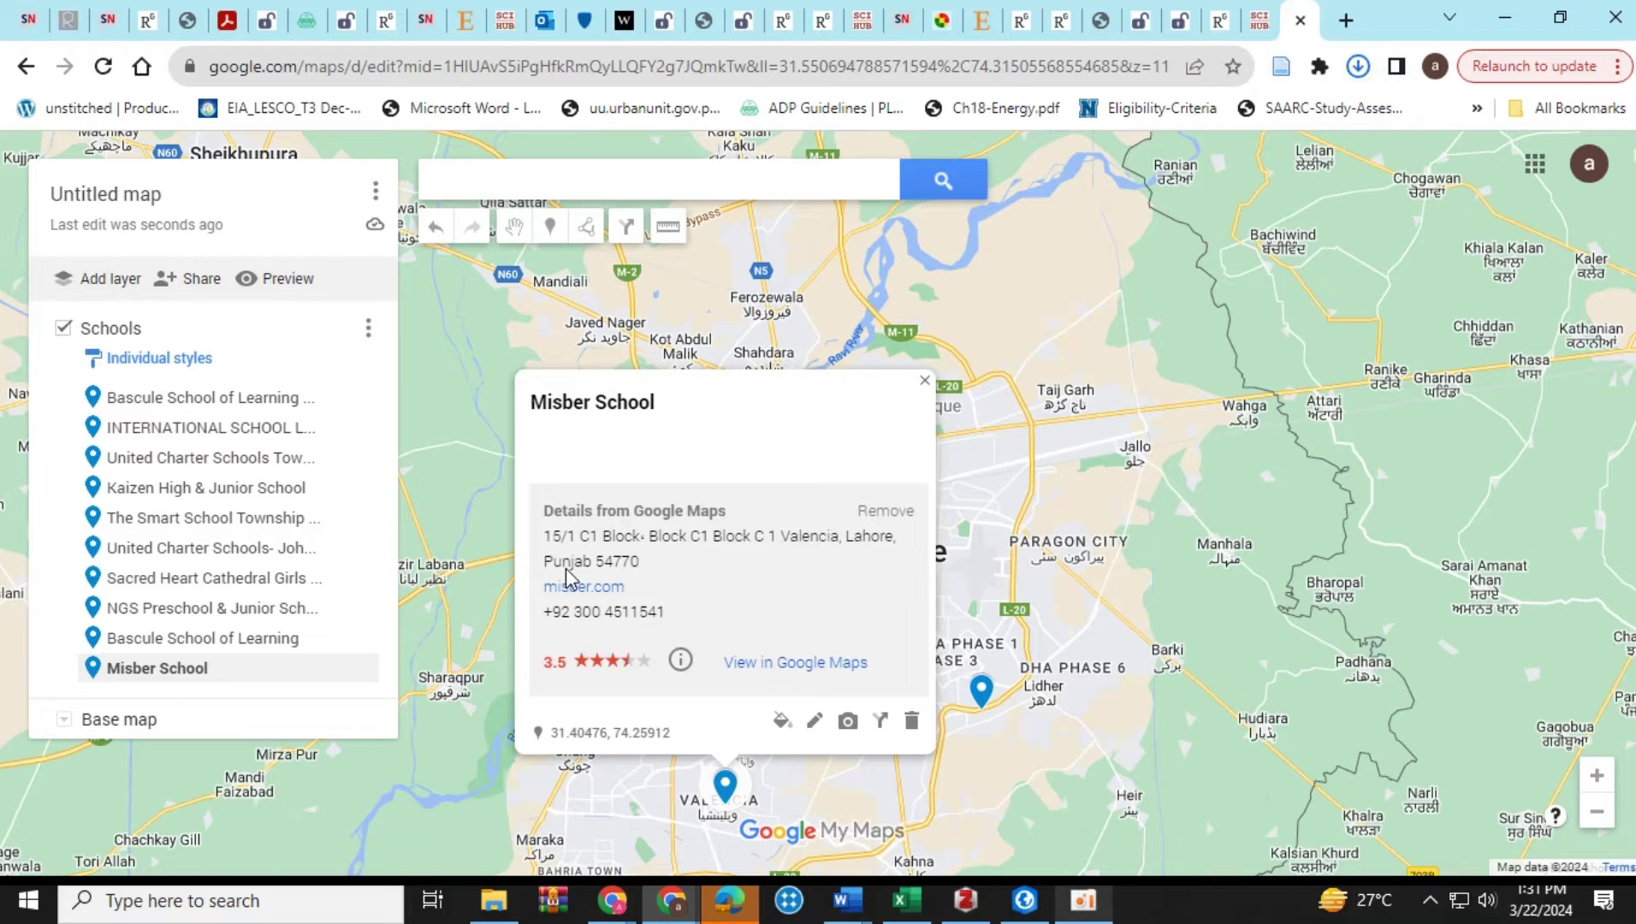
In ArcGIS Pro, open the Geoprocessing pane, search 'kml to layer', and widen the pane
left_click(1022, 914)
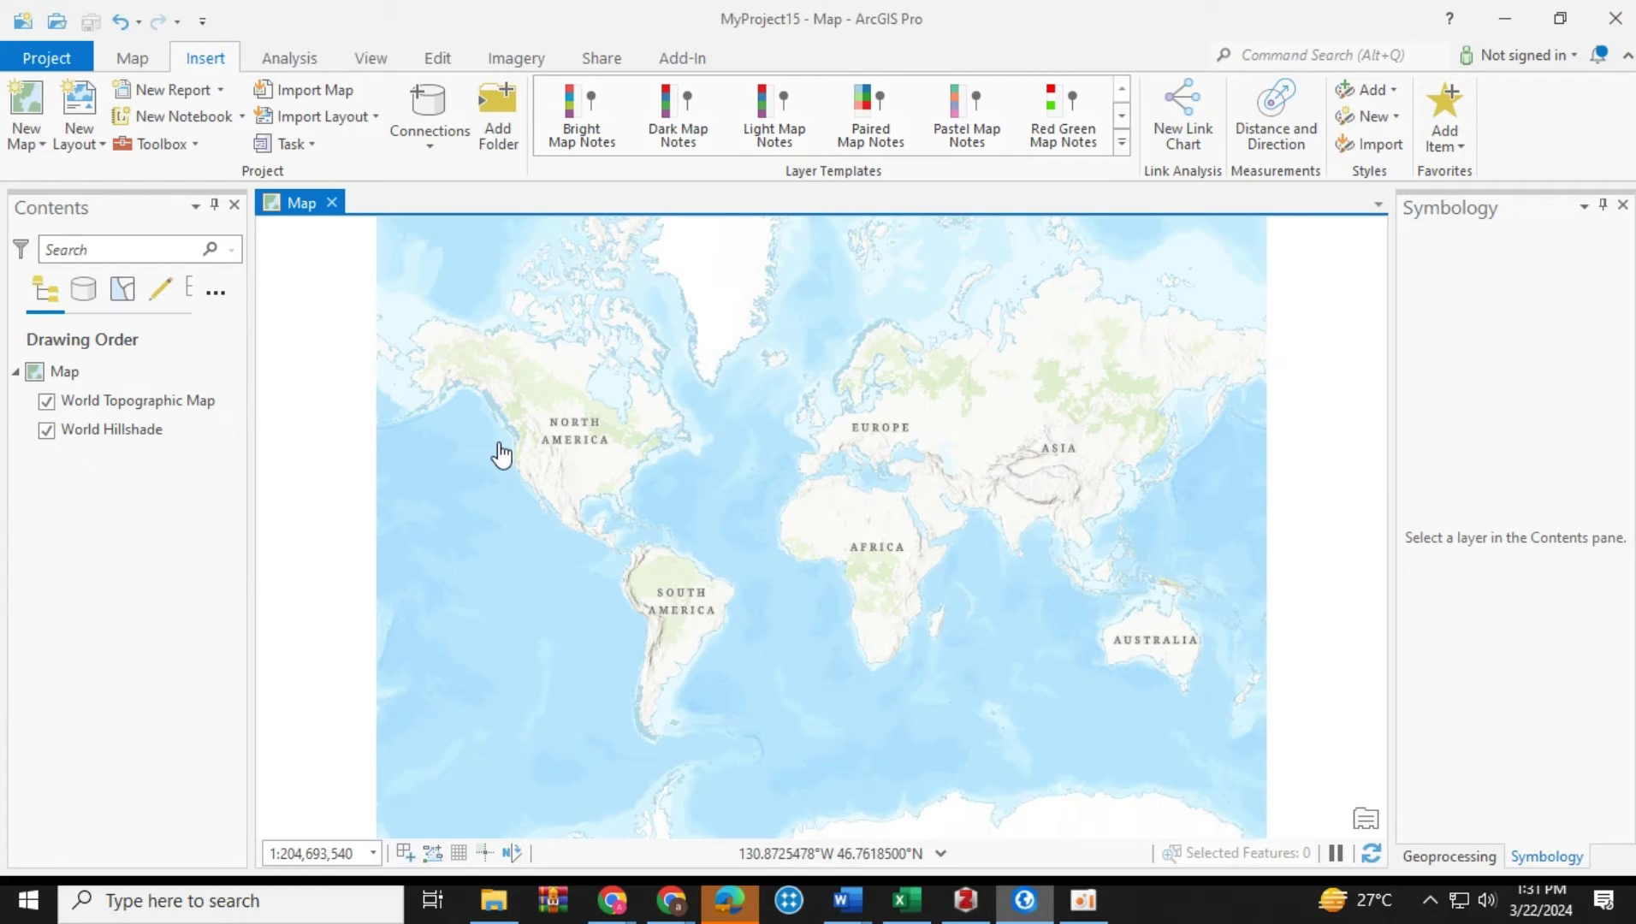
left_click(376, 61)
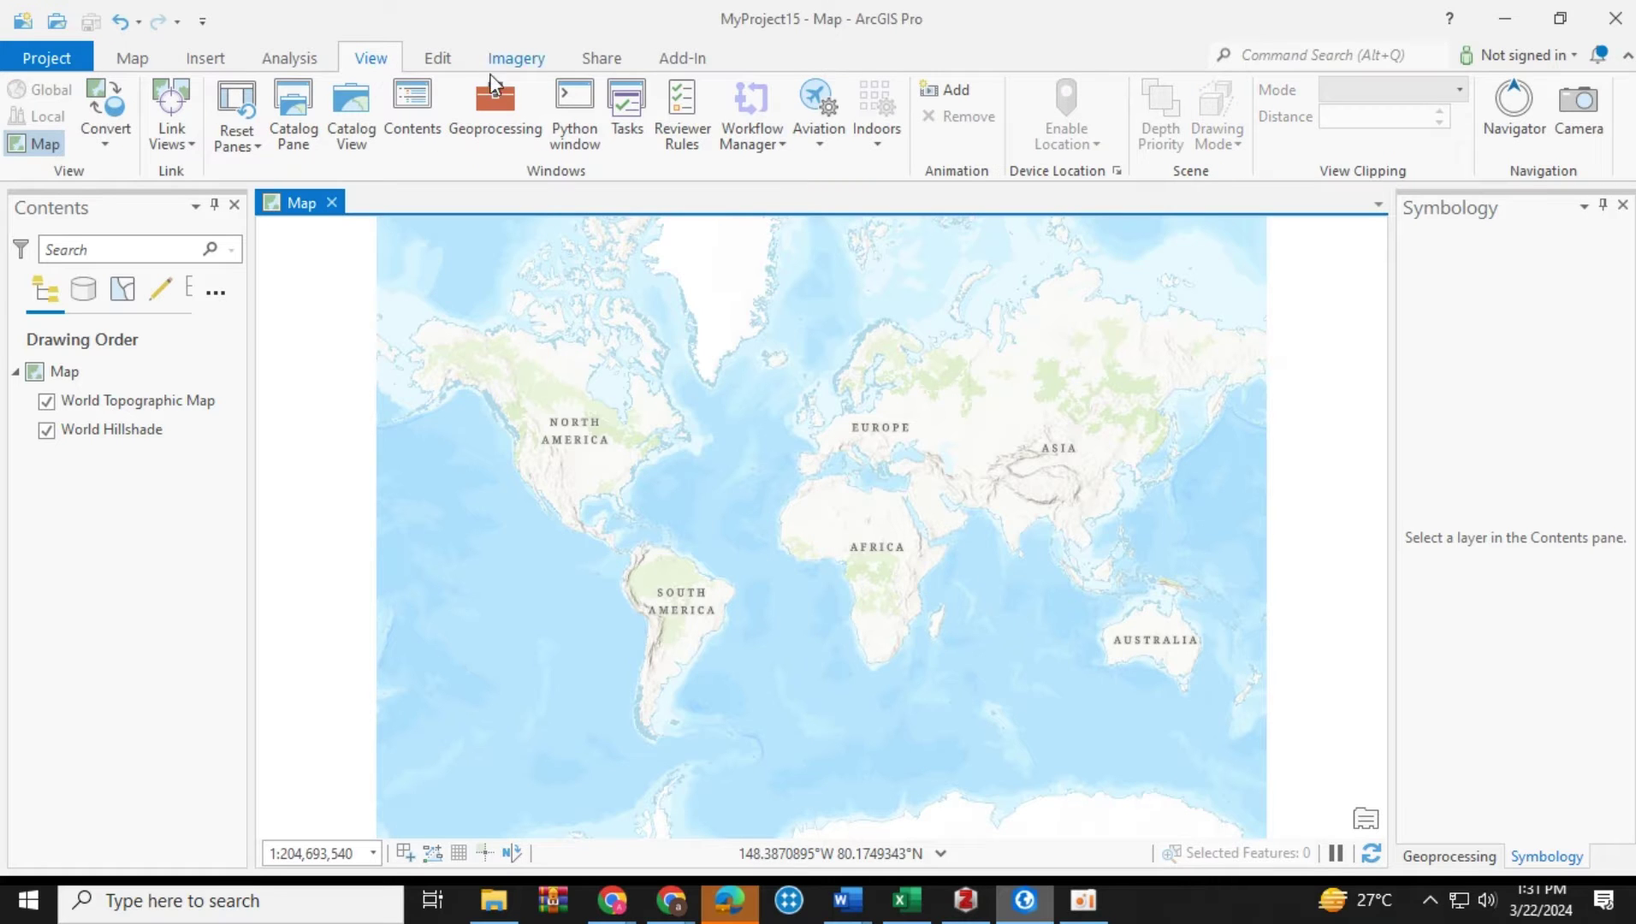
left_click(501, 140)
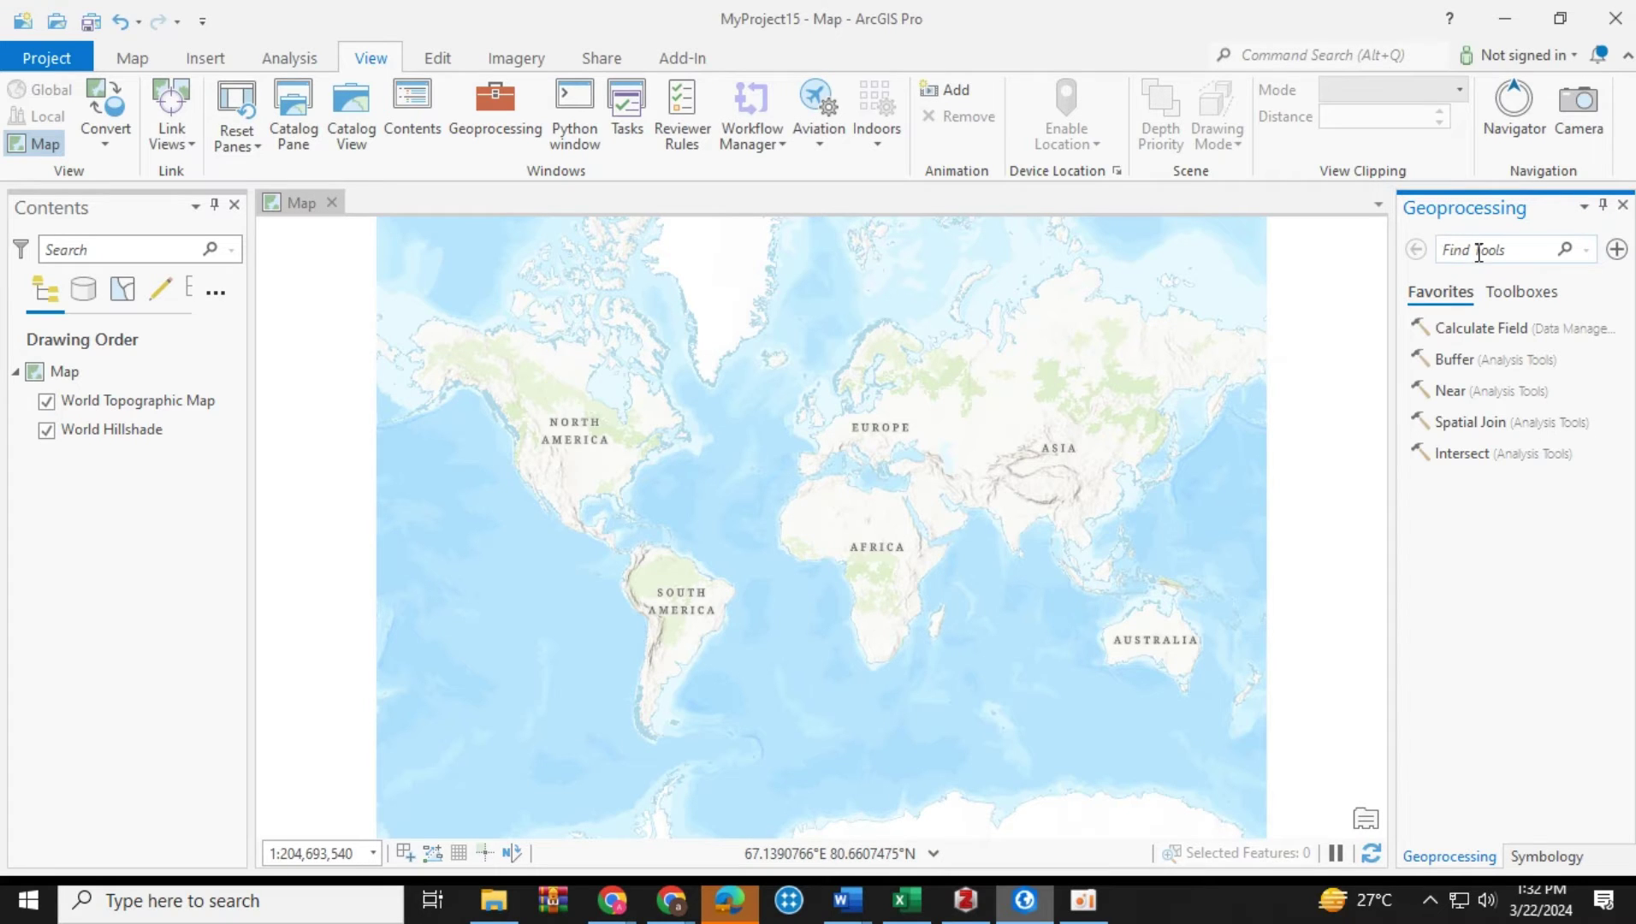
type("kml t")
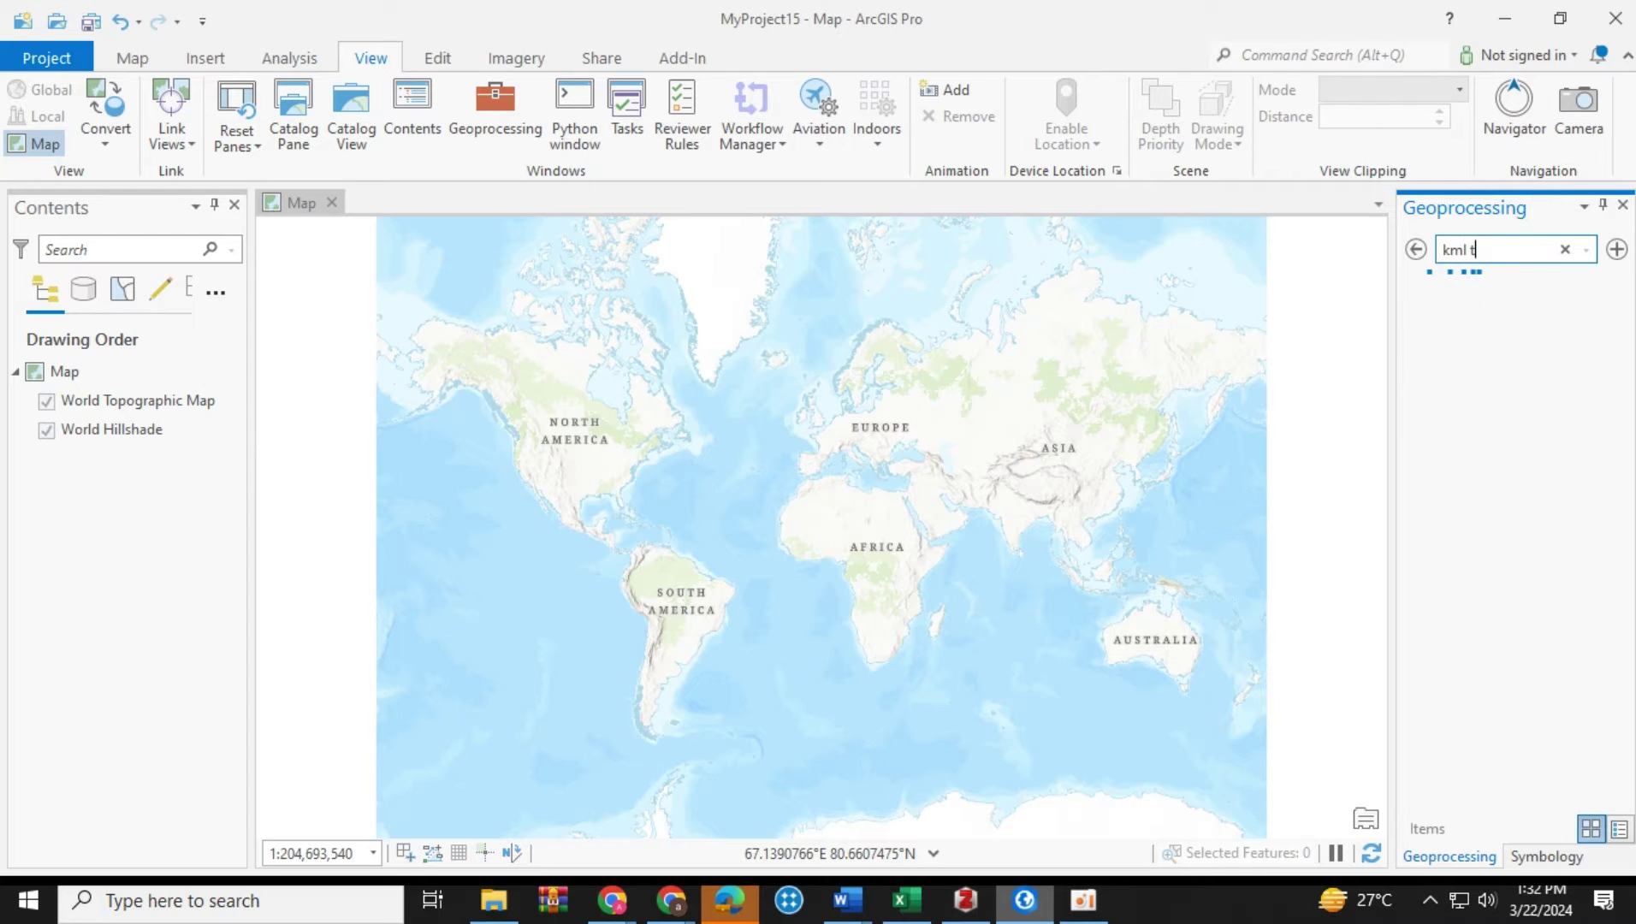
type("o laye")
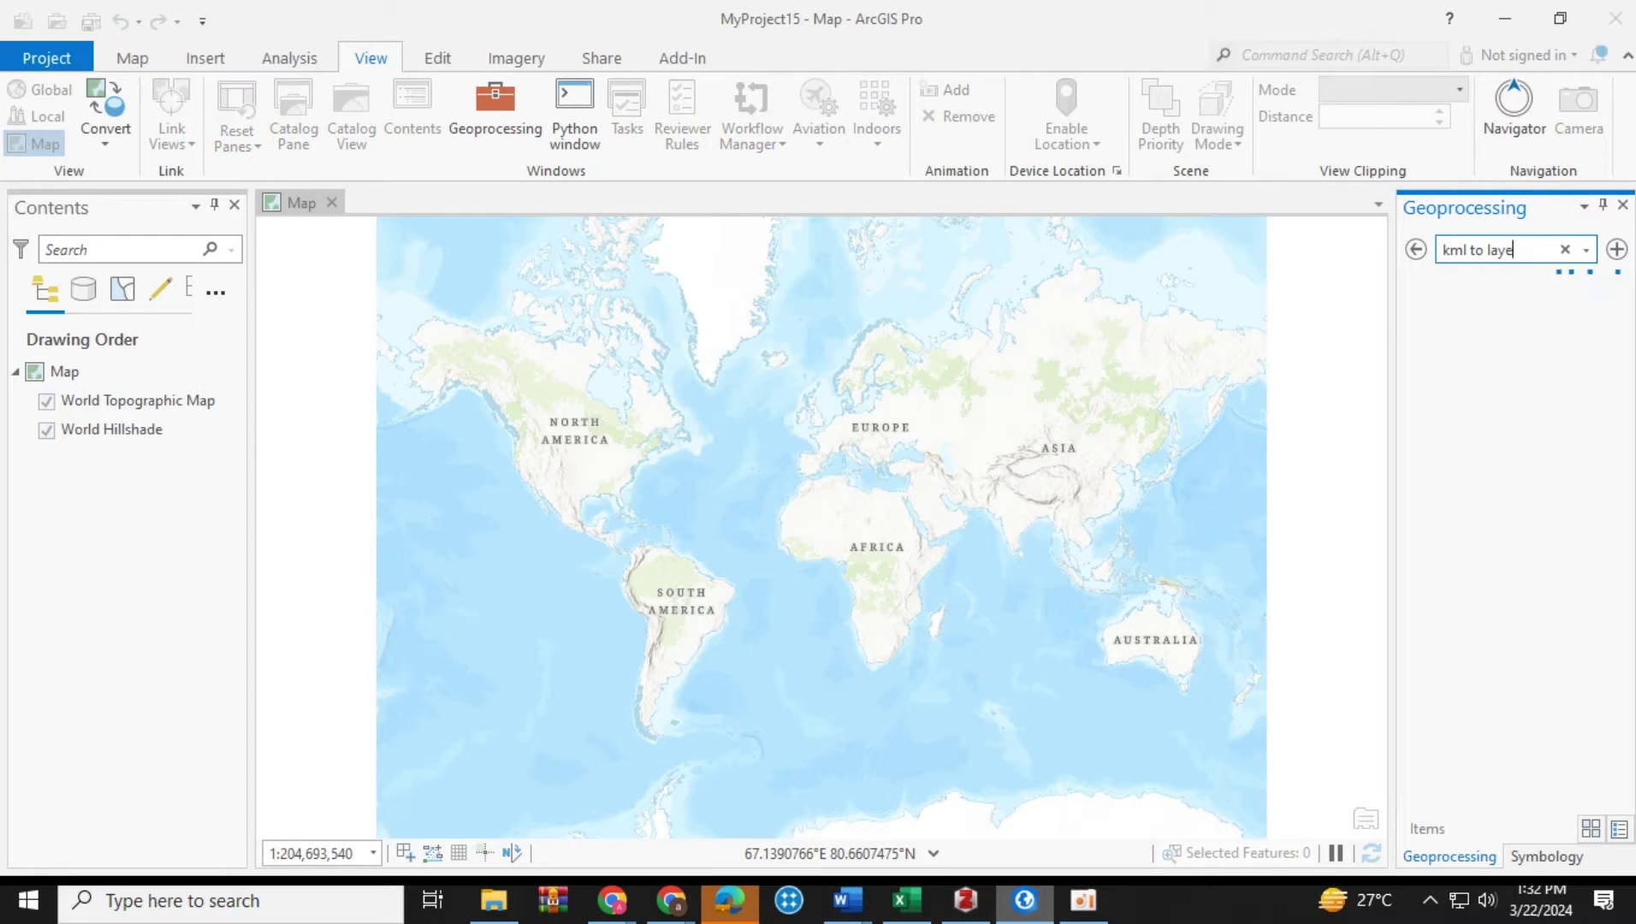
type("r")
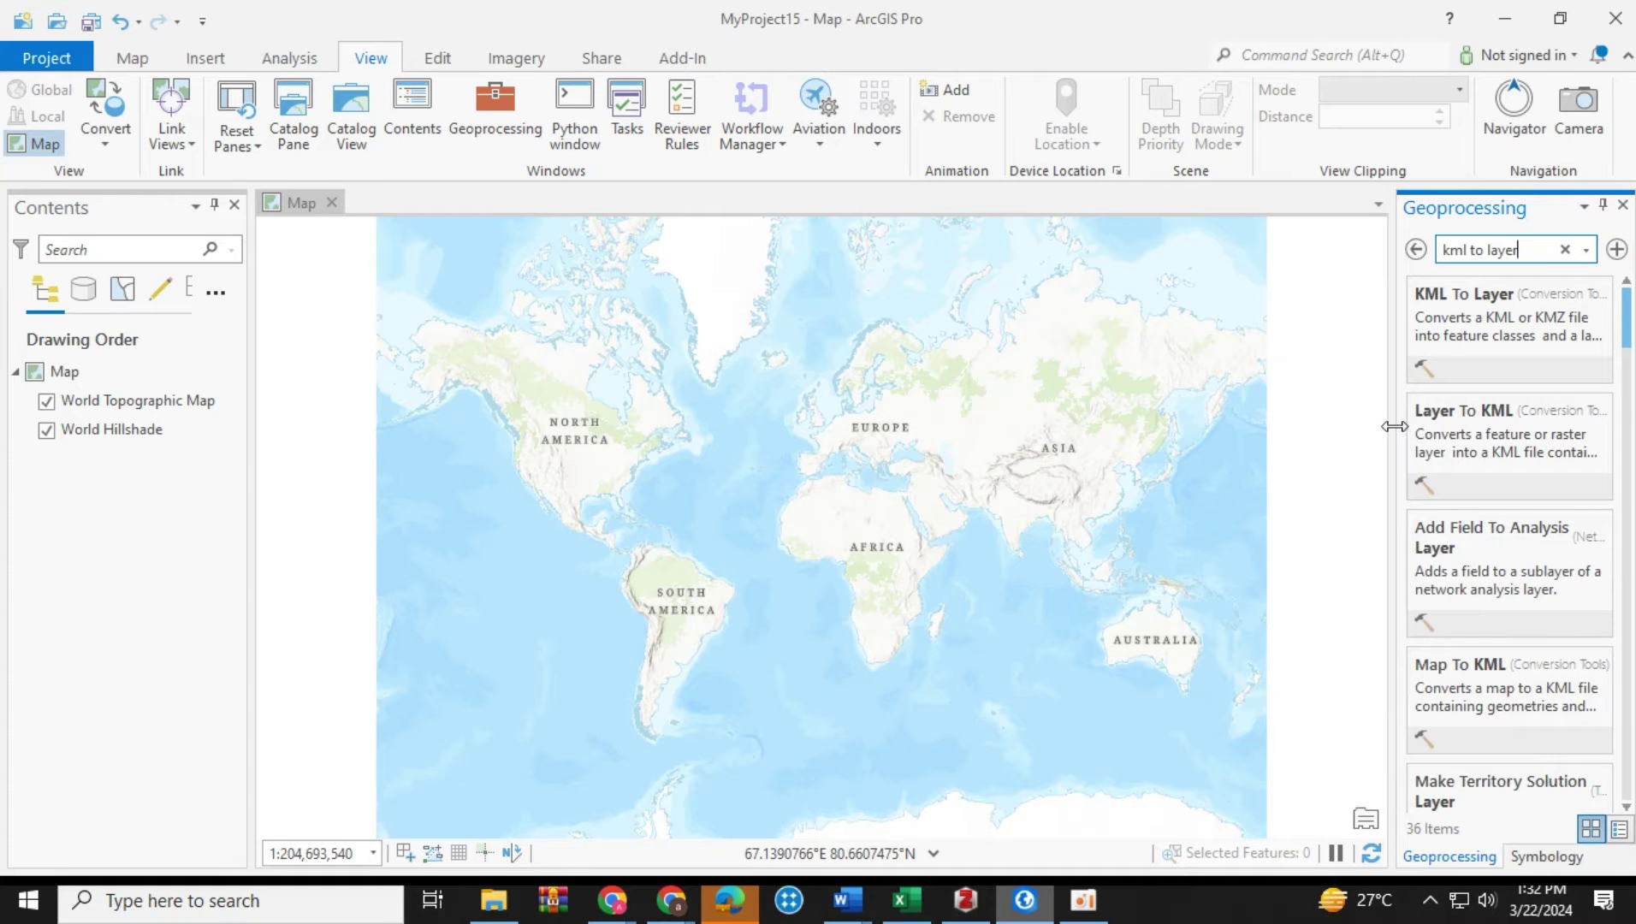
left_click_drag(1400, 431, 1289, 423)
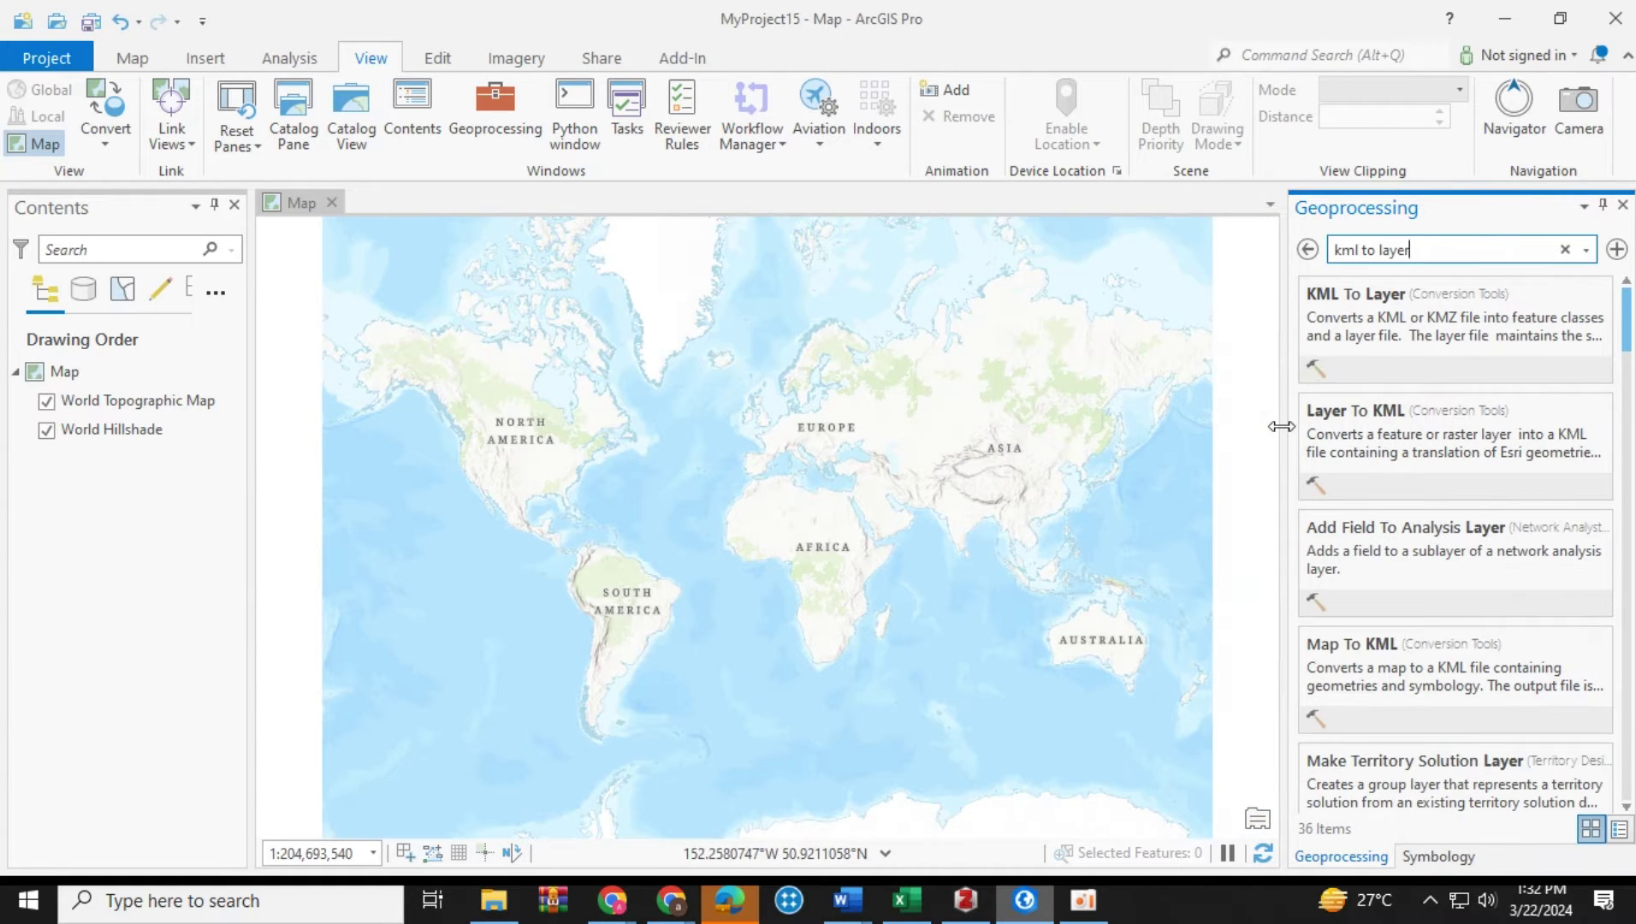
left_click(1413, 340)
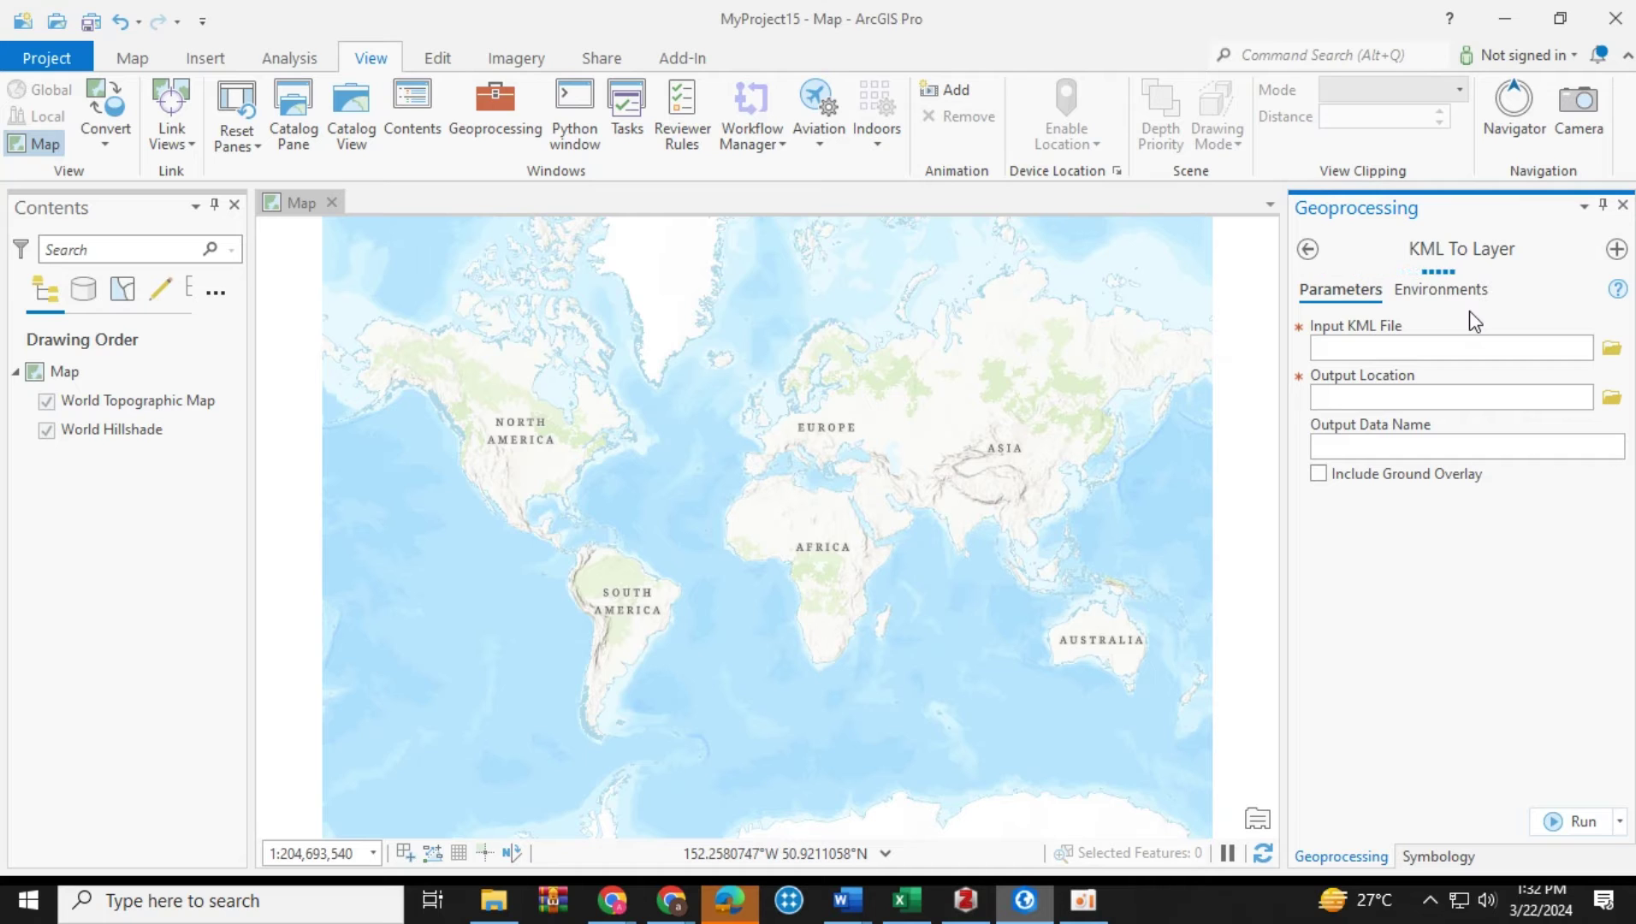
Open File Explorer at the Downloads folder containing the Schools (2) KML file
left_click(493, 900)
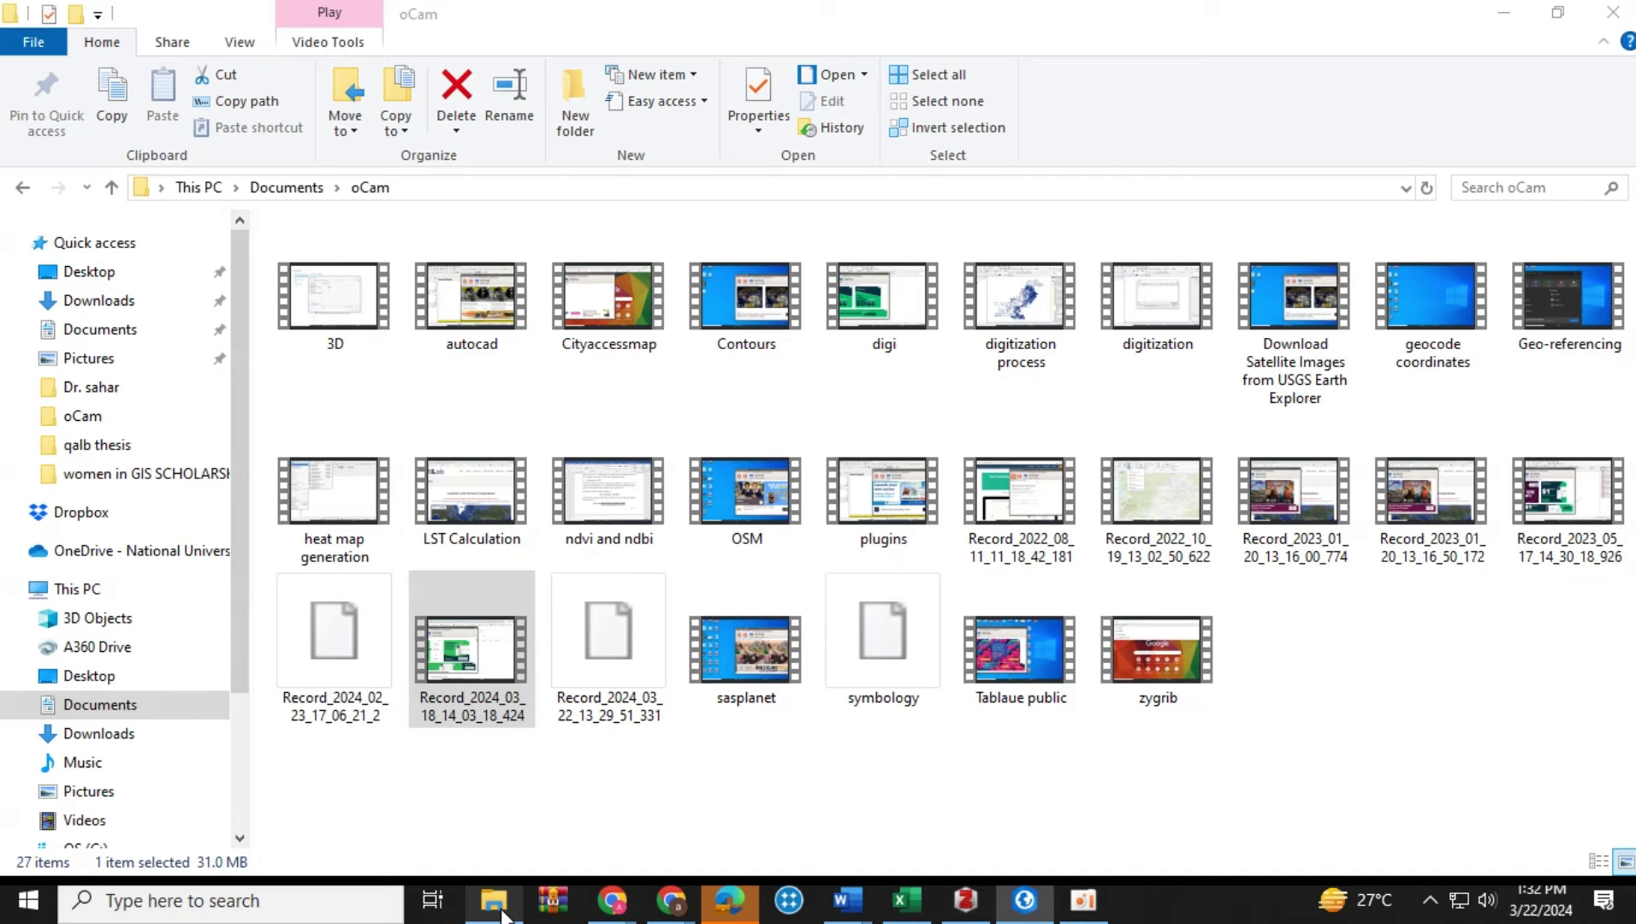
left_click(118, 736)
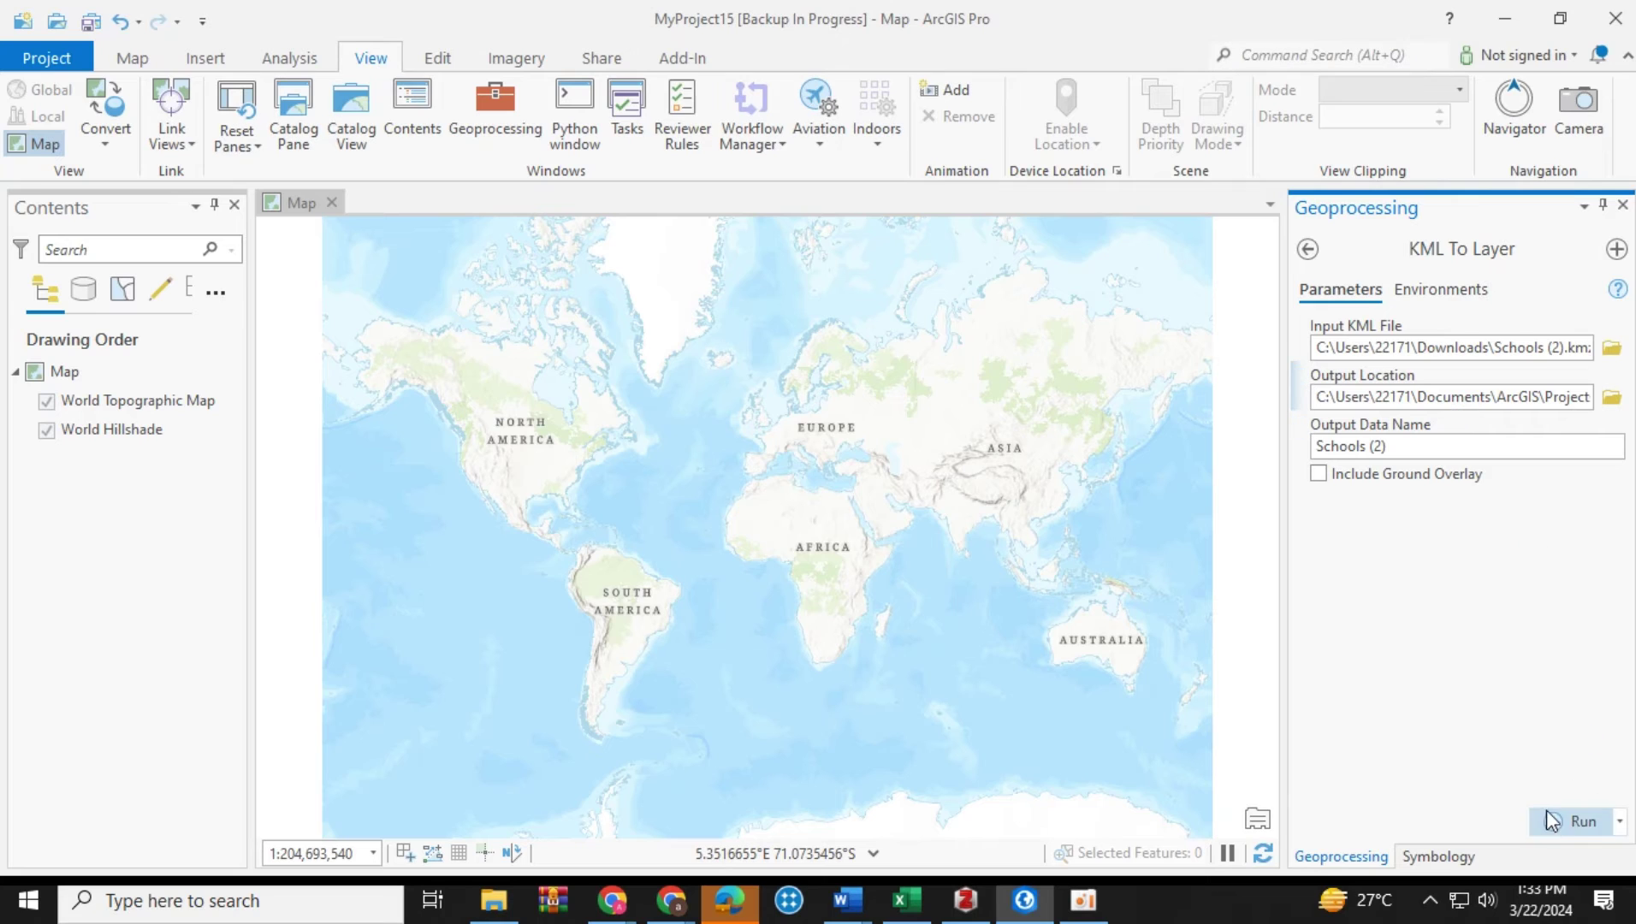
Run KML To Layer to produce the Schools (2) point layer in the project folder
left_click(1581, 821)
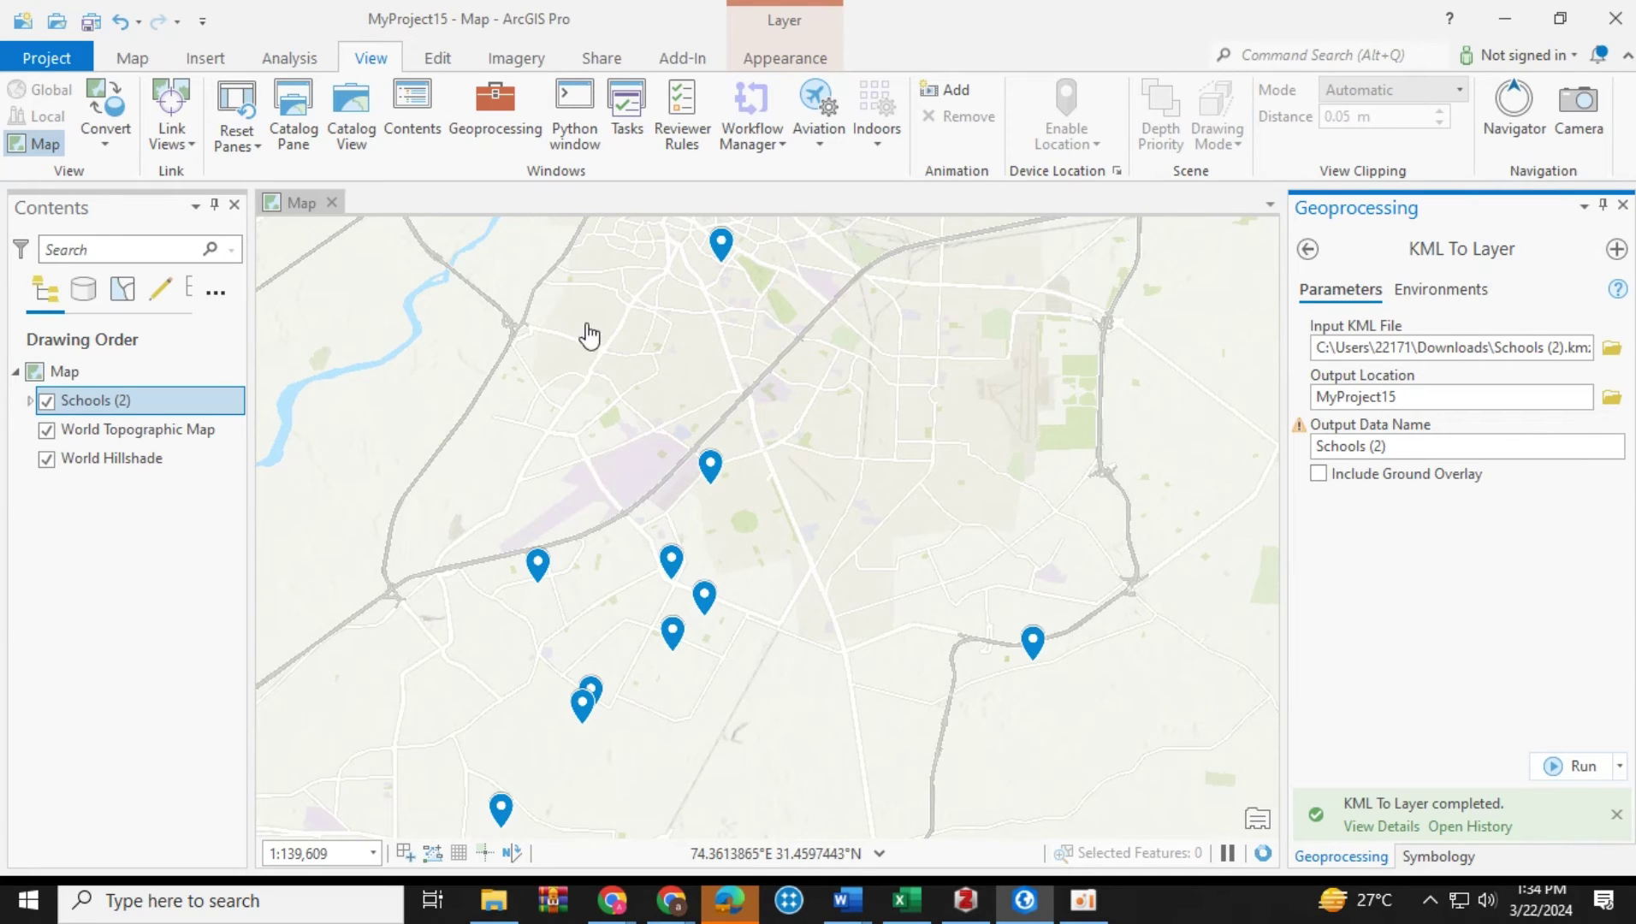
Expand Schools (2) and its Points sublayer, then select the Points and Schools 3 rows
left_click(30, 401)
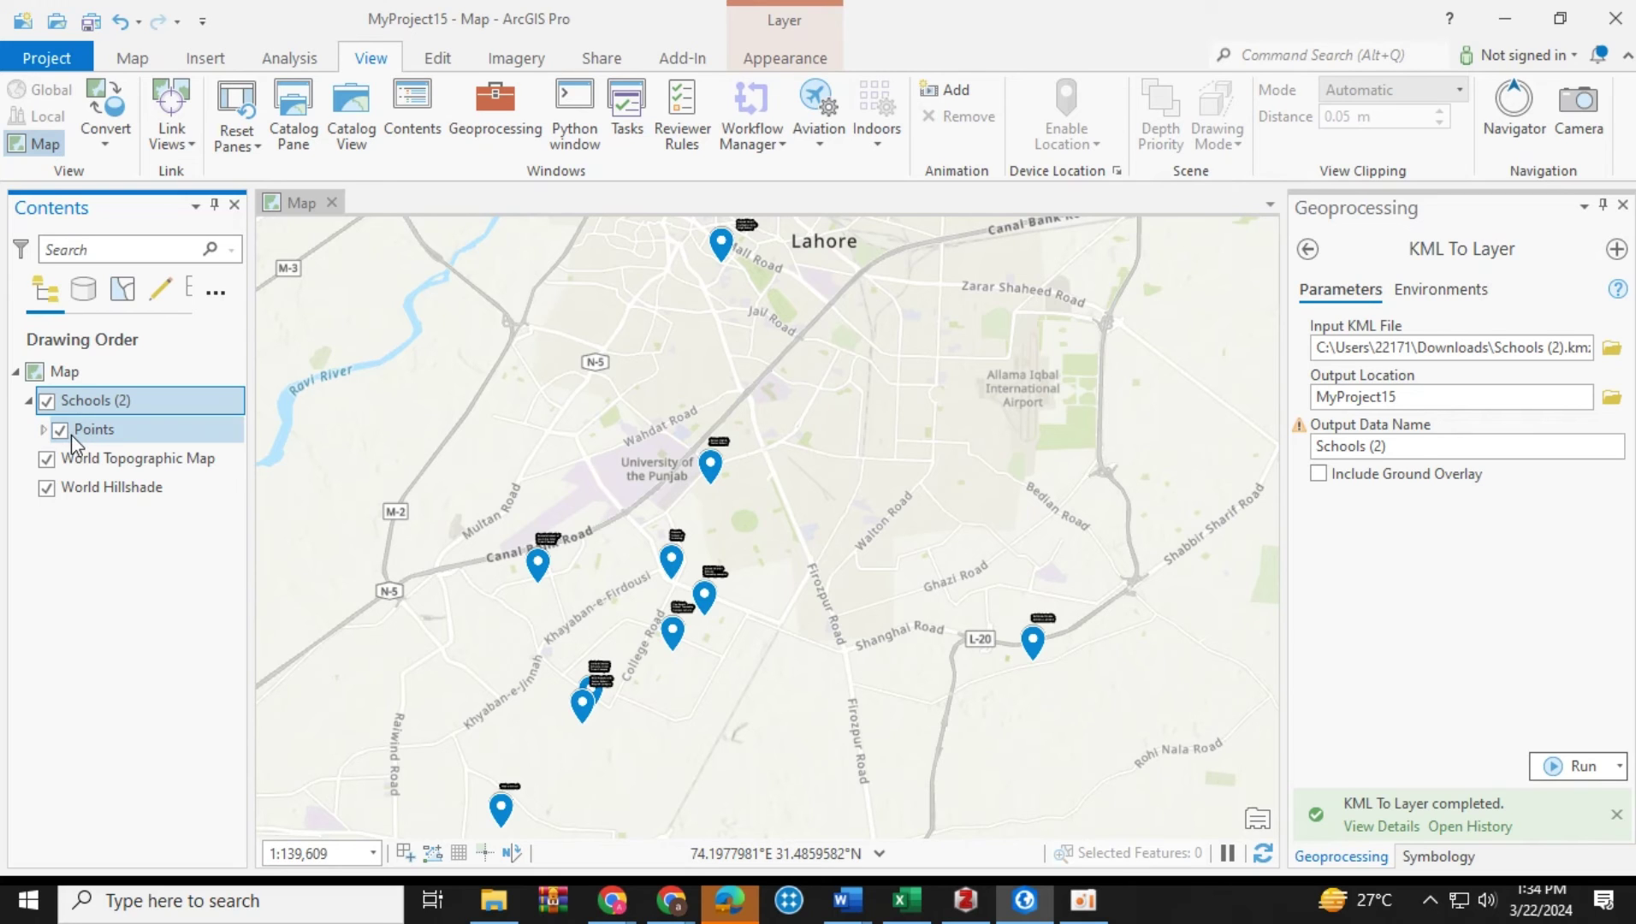
left_click(45, 432)
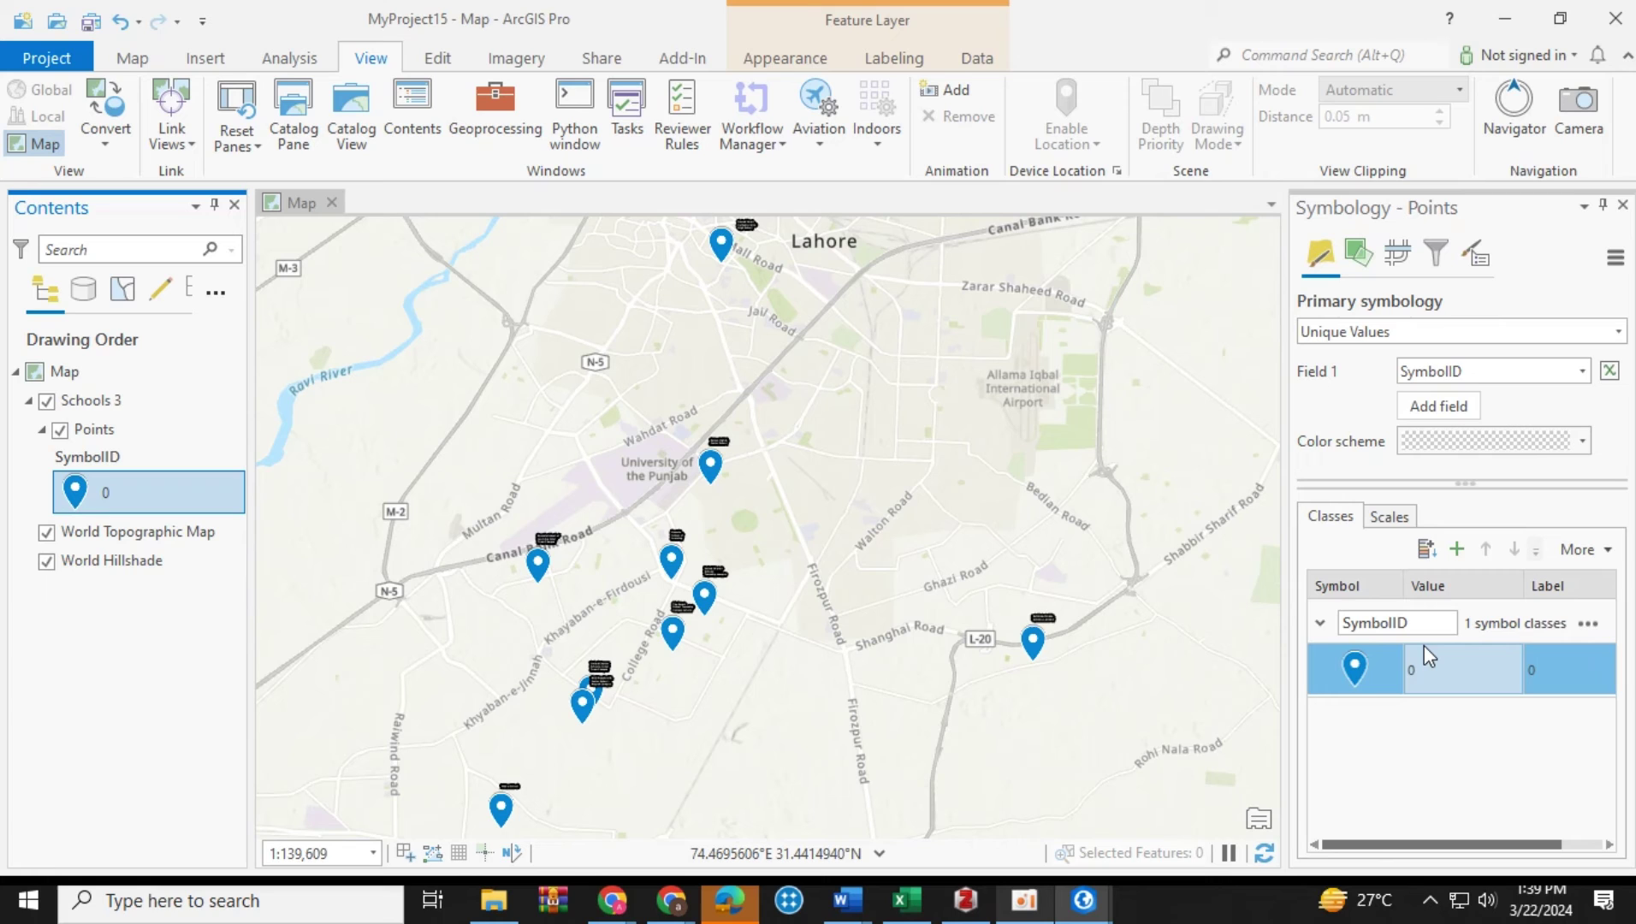
left_click(133, 429)
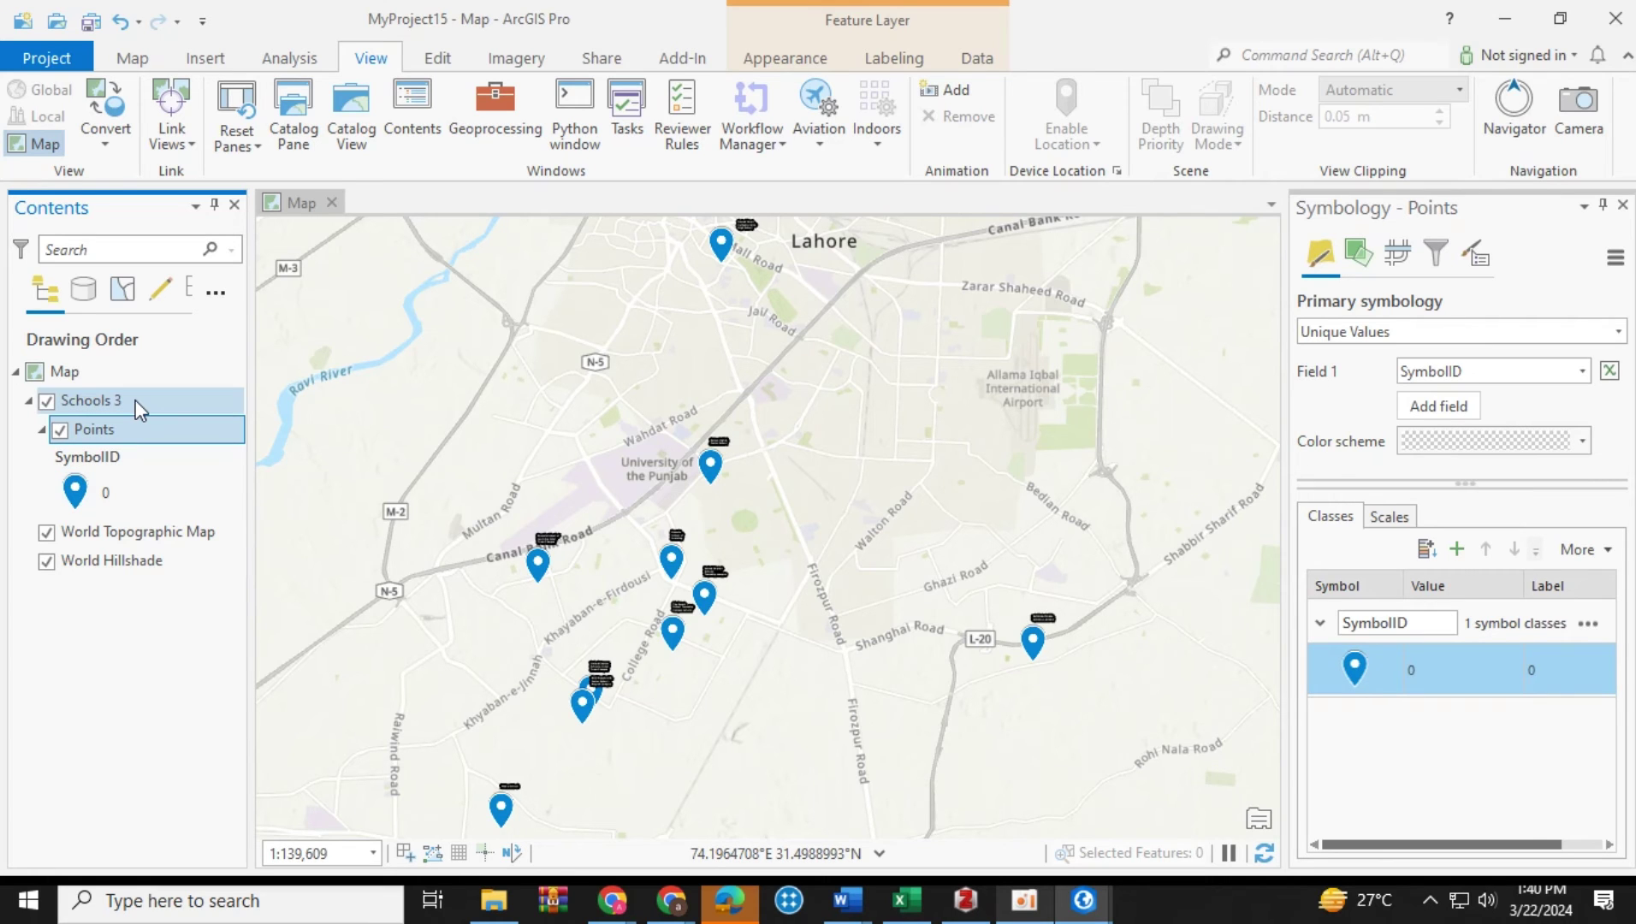
left_click(137, 403)
Ungroup Schools 3 so Points stands alone, and bring up the Points layer's context menu
right_click(138, 409)
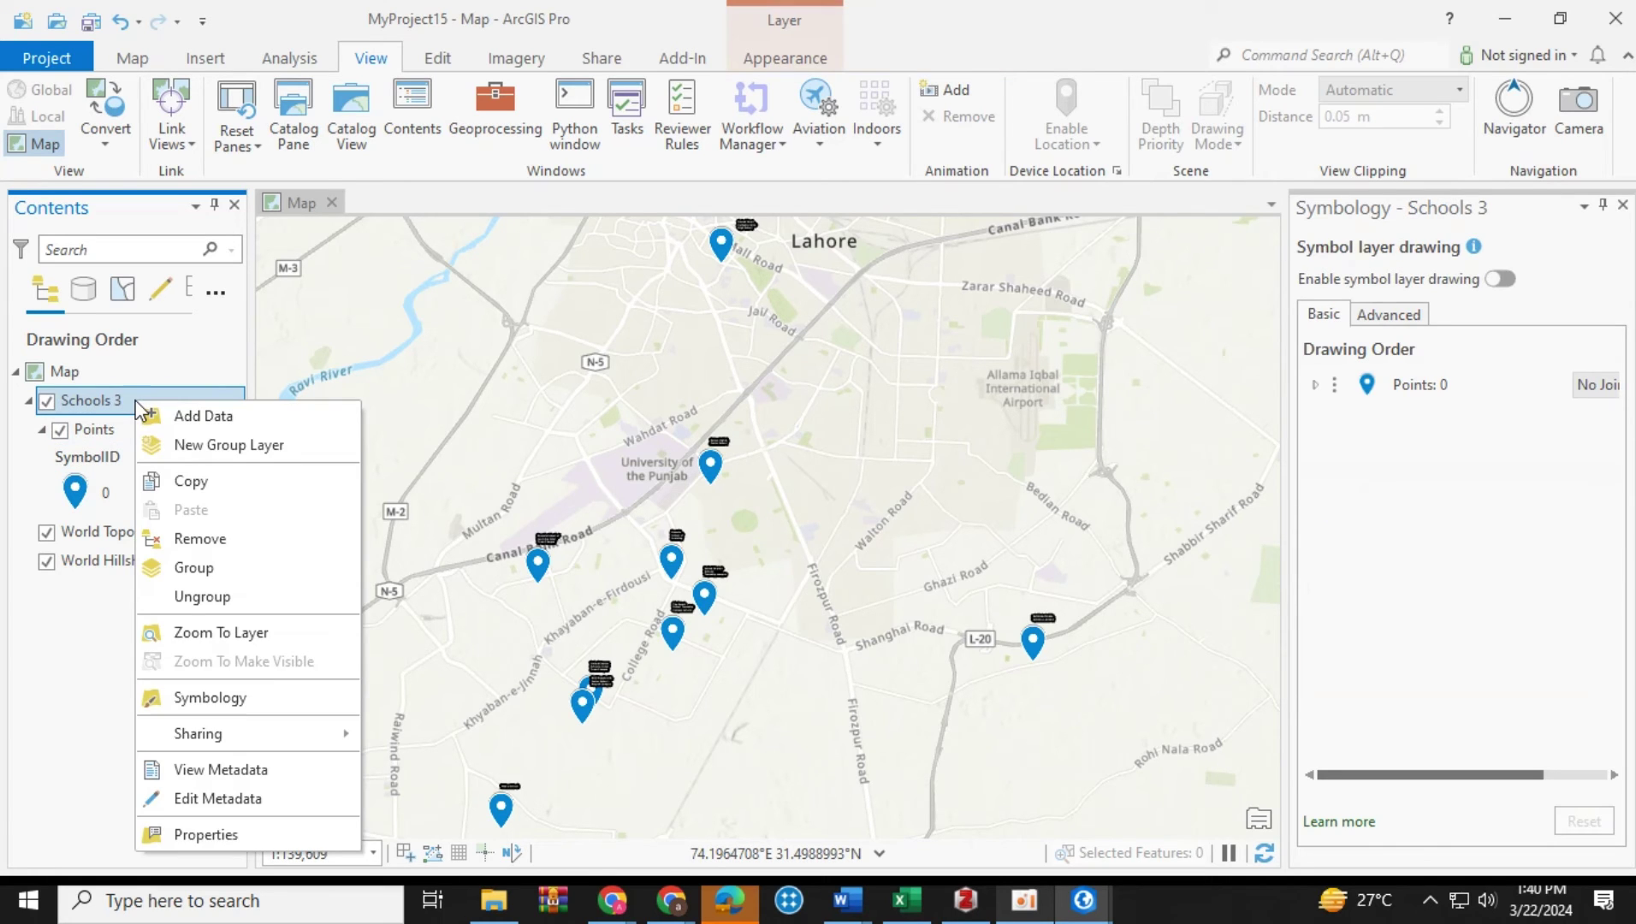
left_click(231, 597)
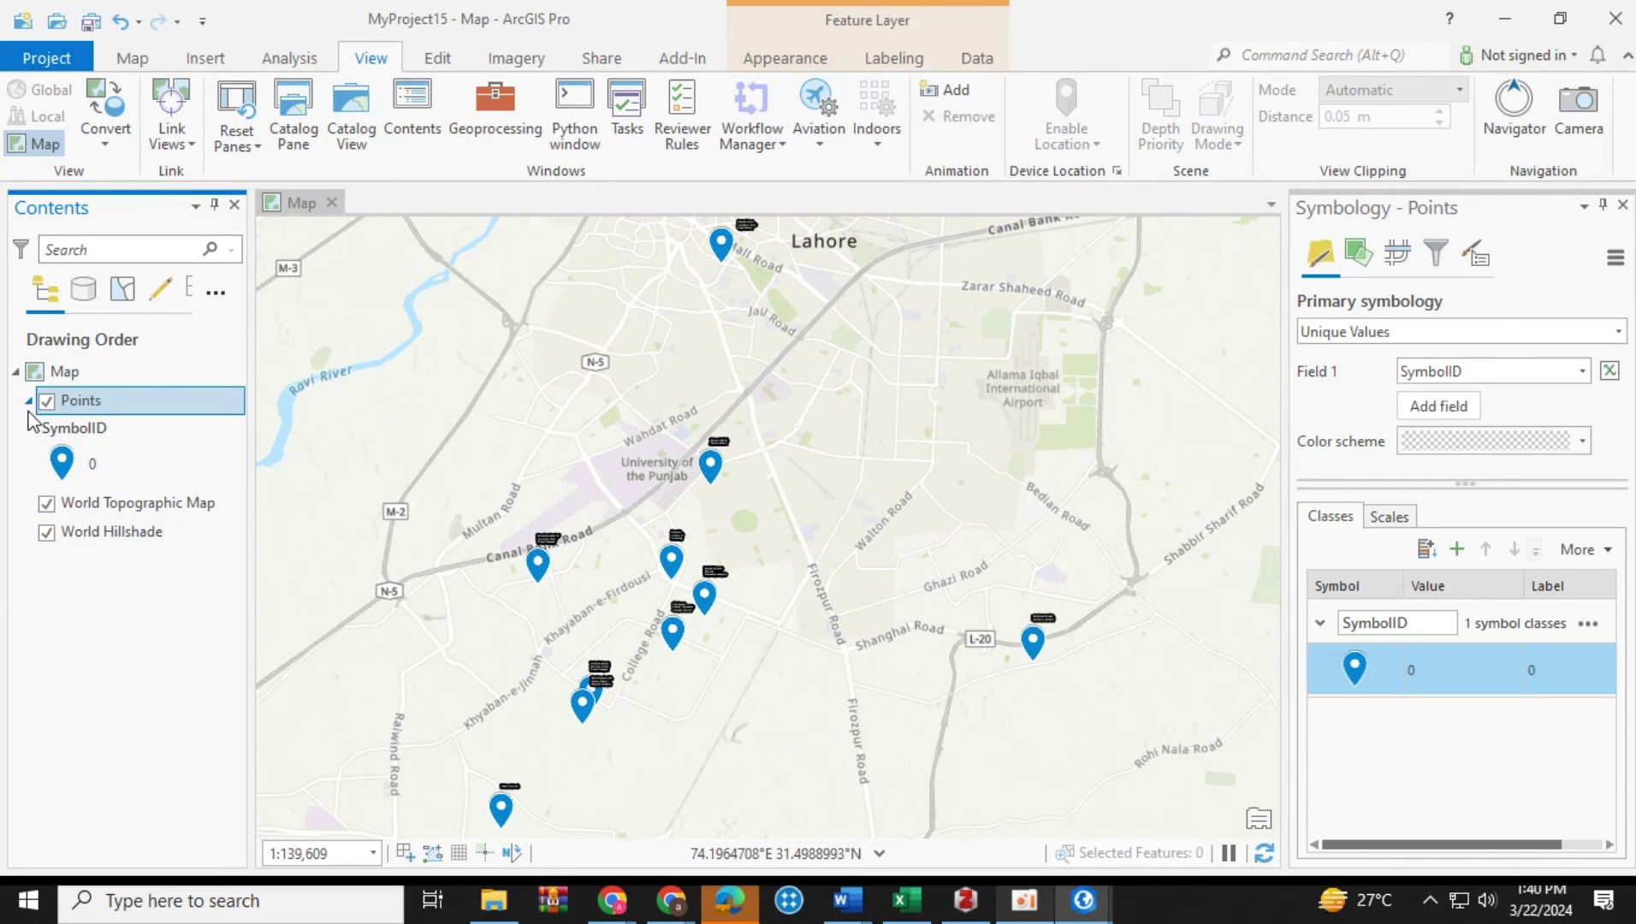
right_click(109, 407)
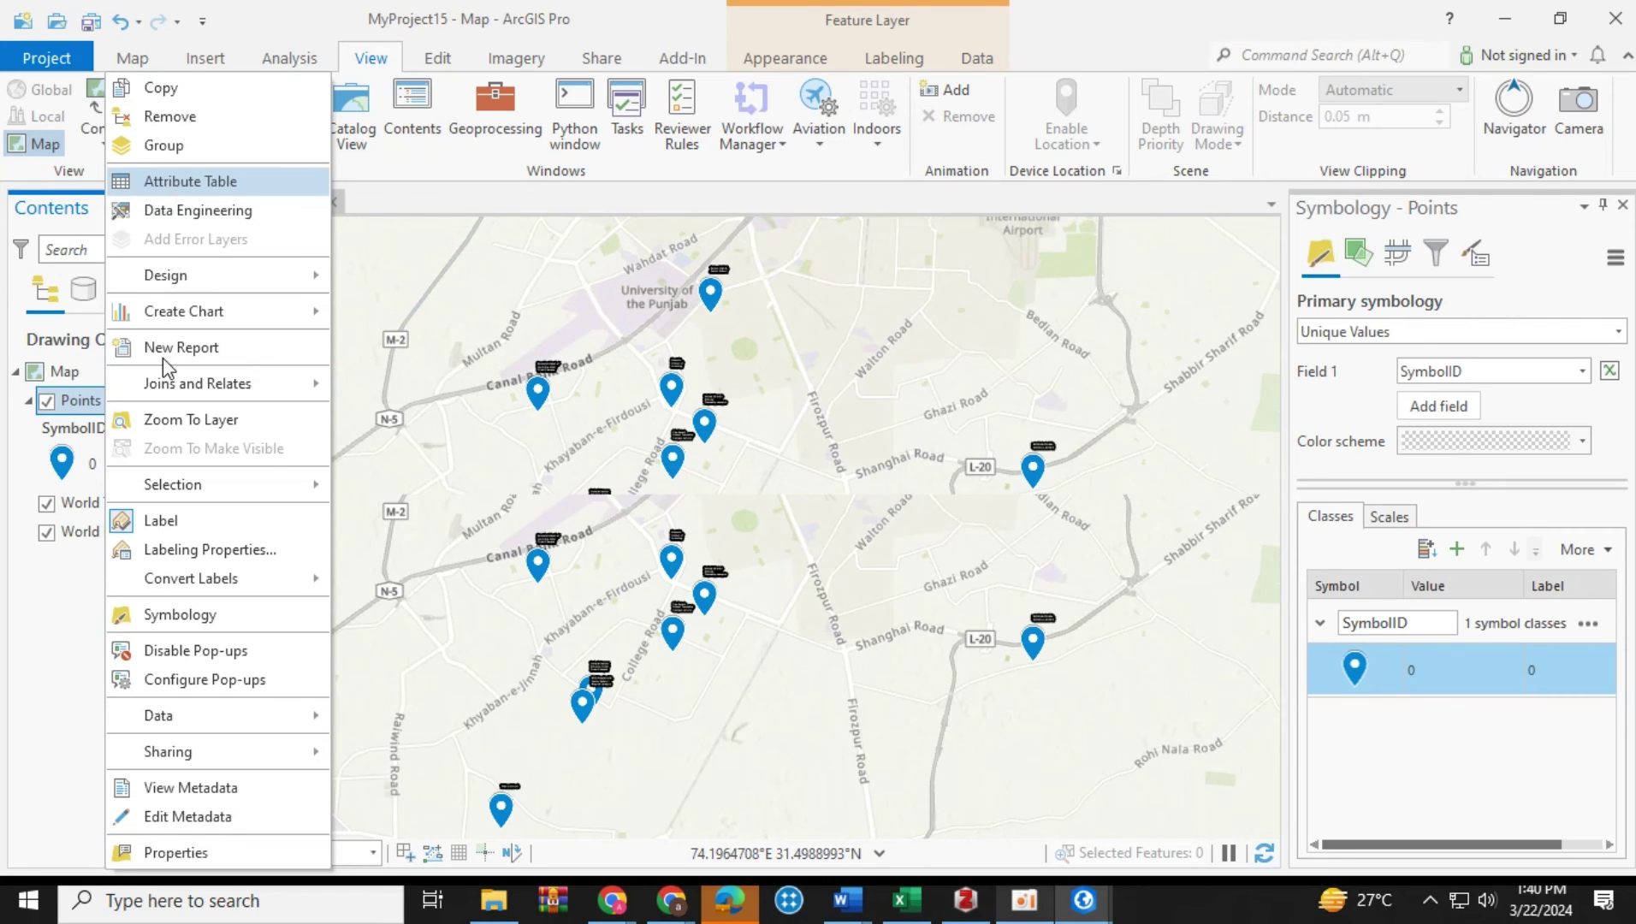
Open the Points attribute table and widen the Name column to show full school names
key("Return")
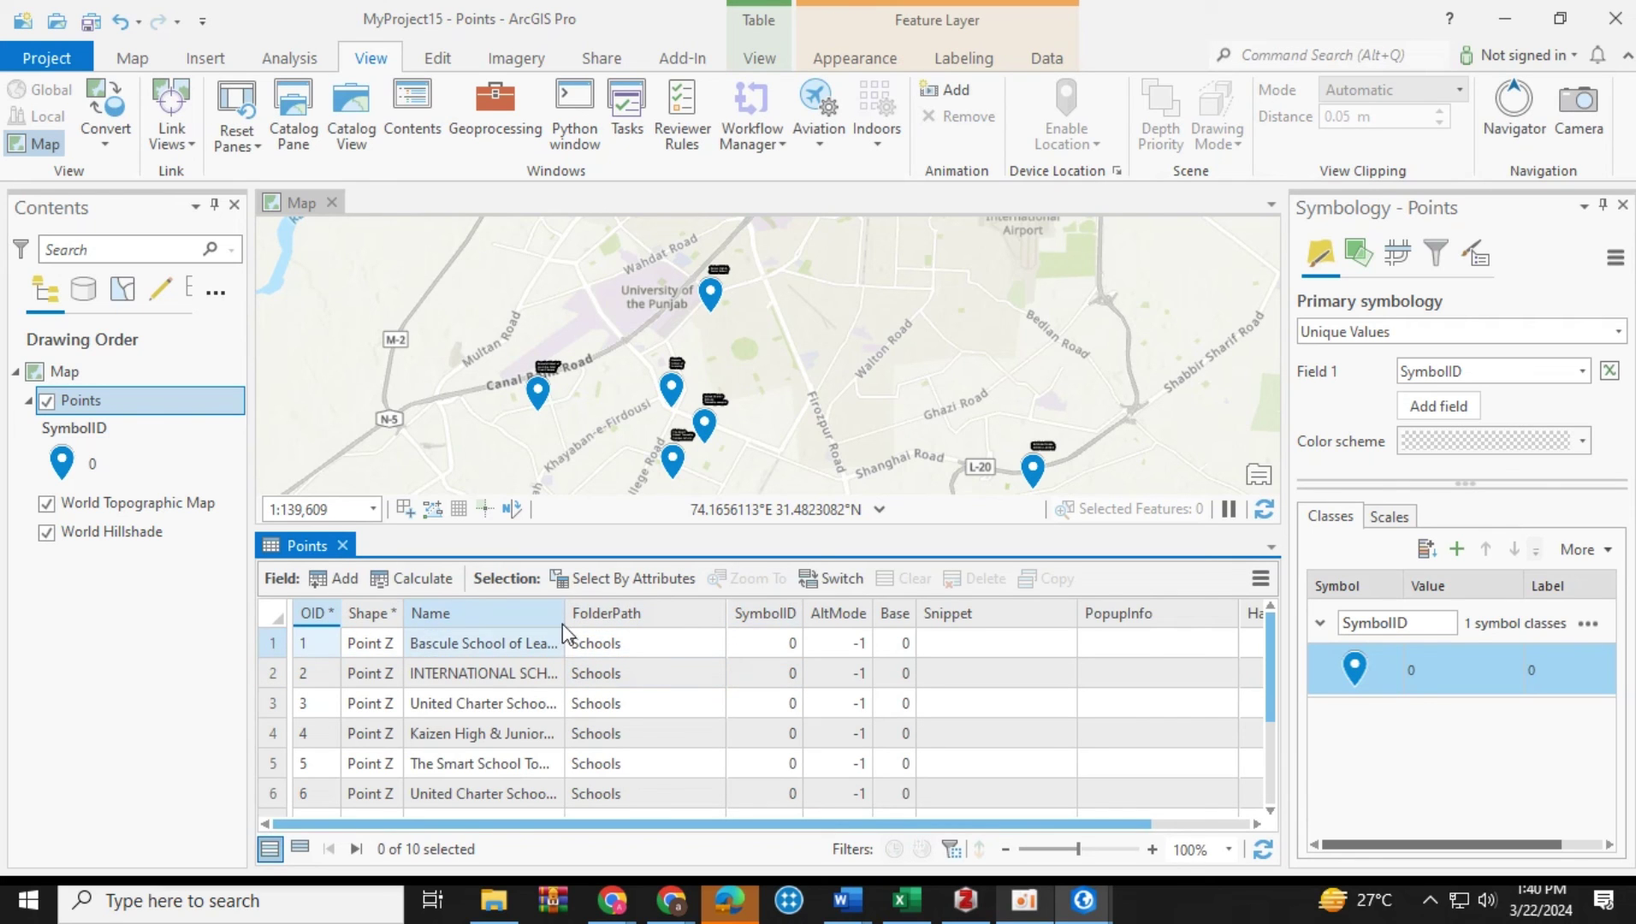
left_click_drag(563, 613, 649, 612)
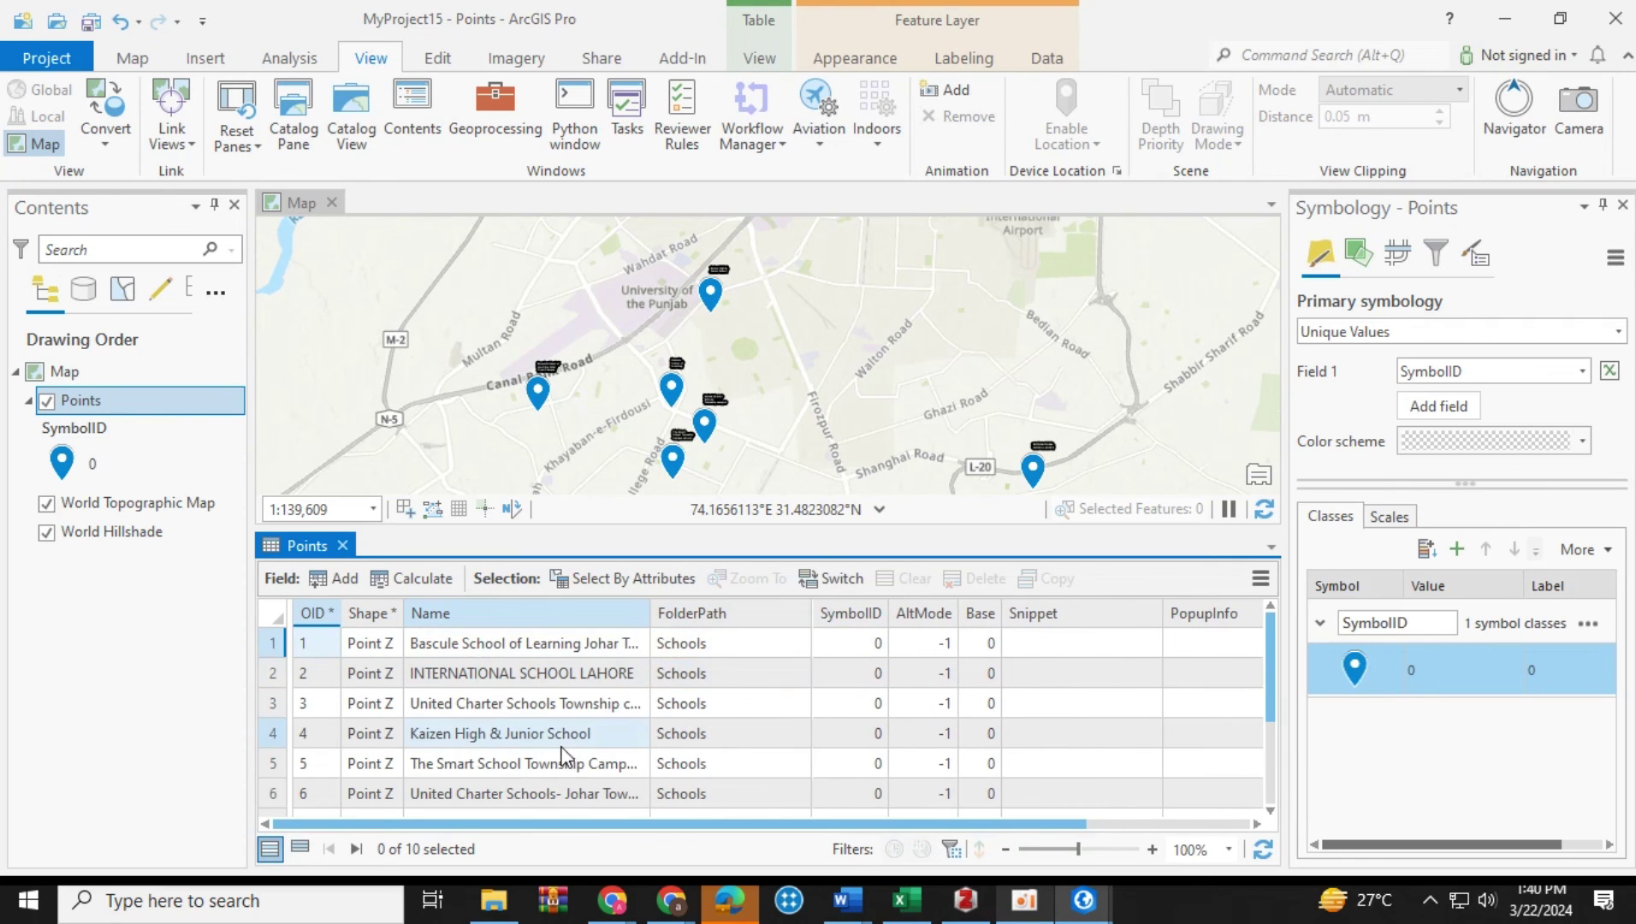
scroll(564, 753, "down", 2)
scroll(564, 753, "up", 2)
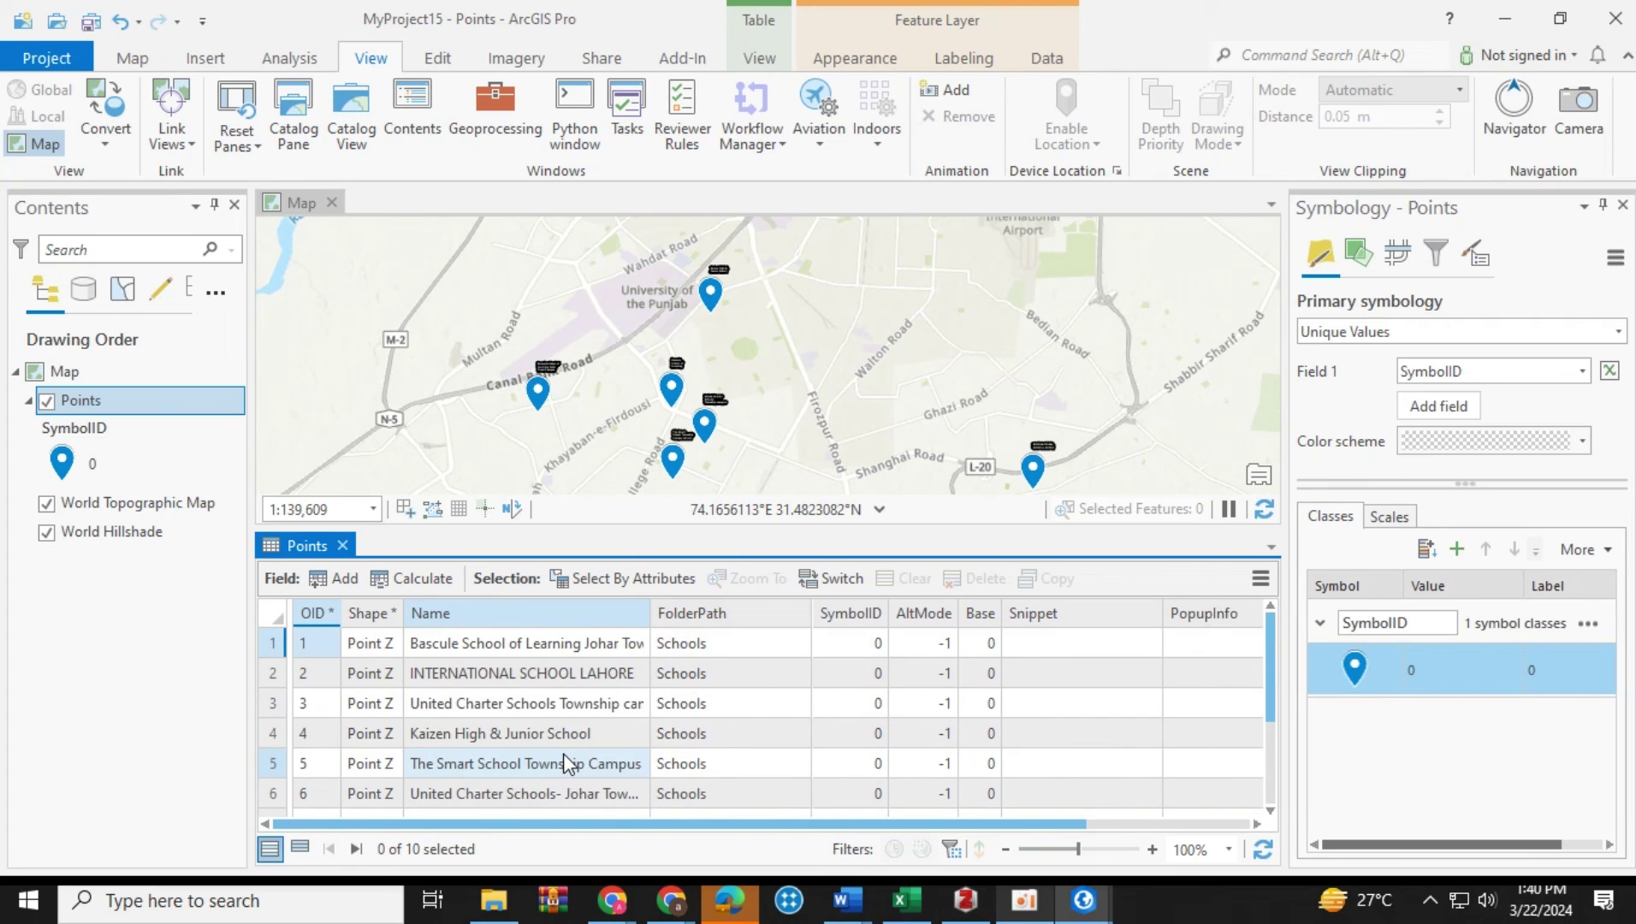
Keep Unique Values symbology and open the point symbol gallery for the class
left_click(1617, 334)
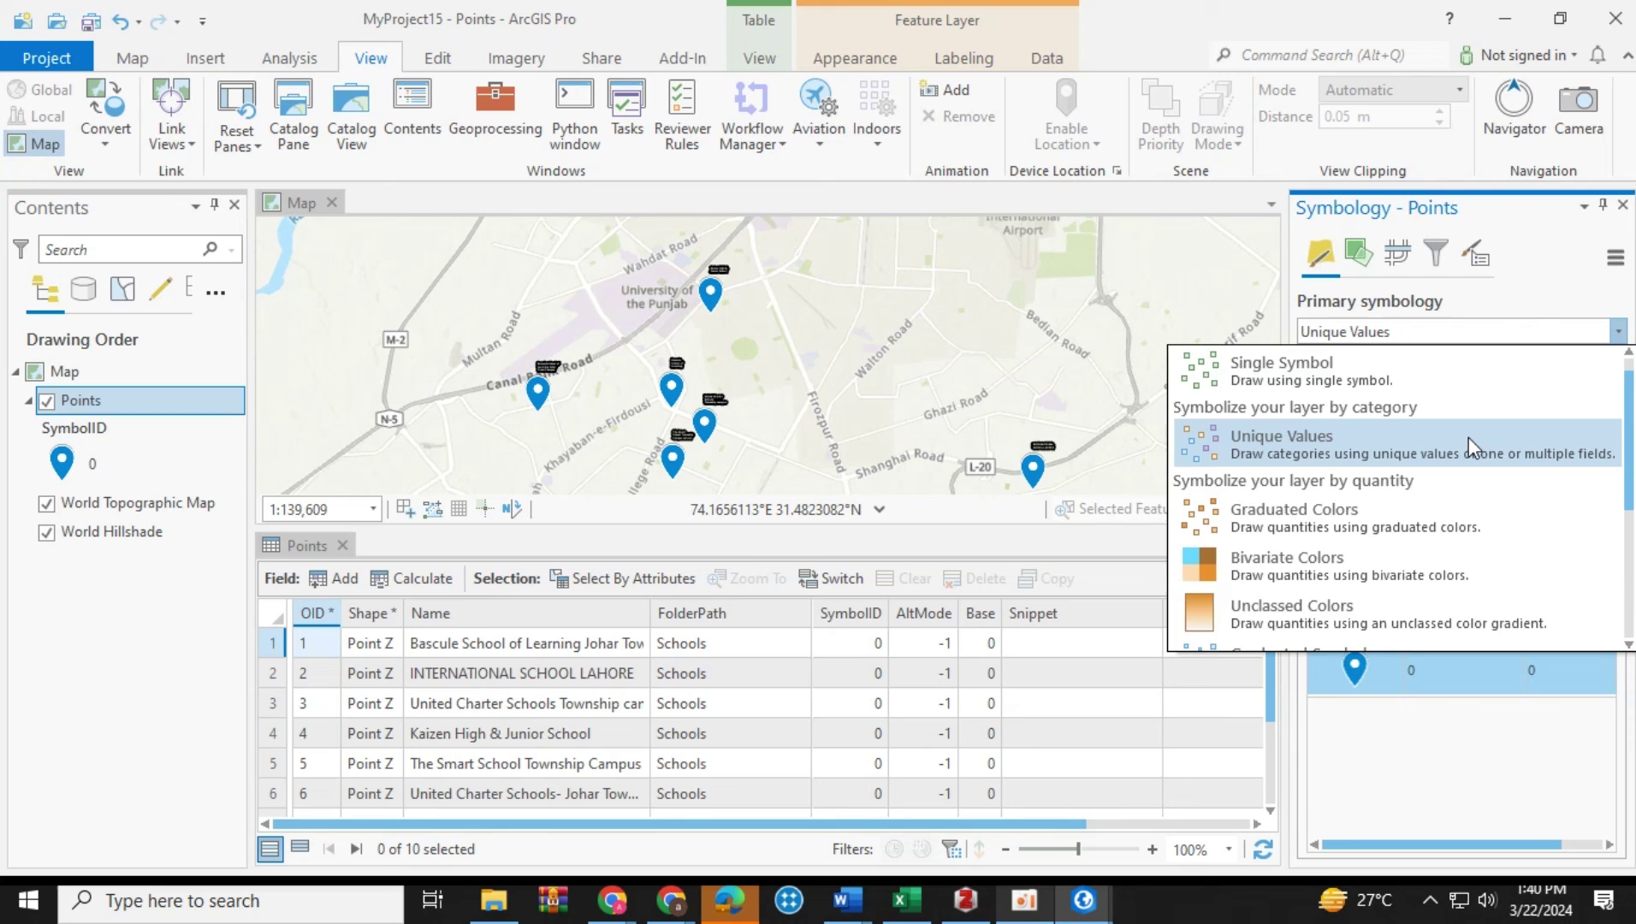
left_click(1468, 437)
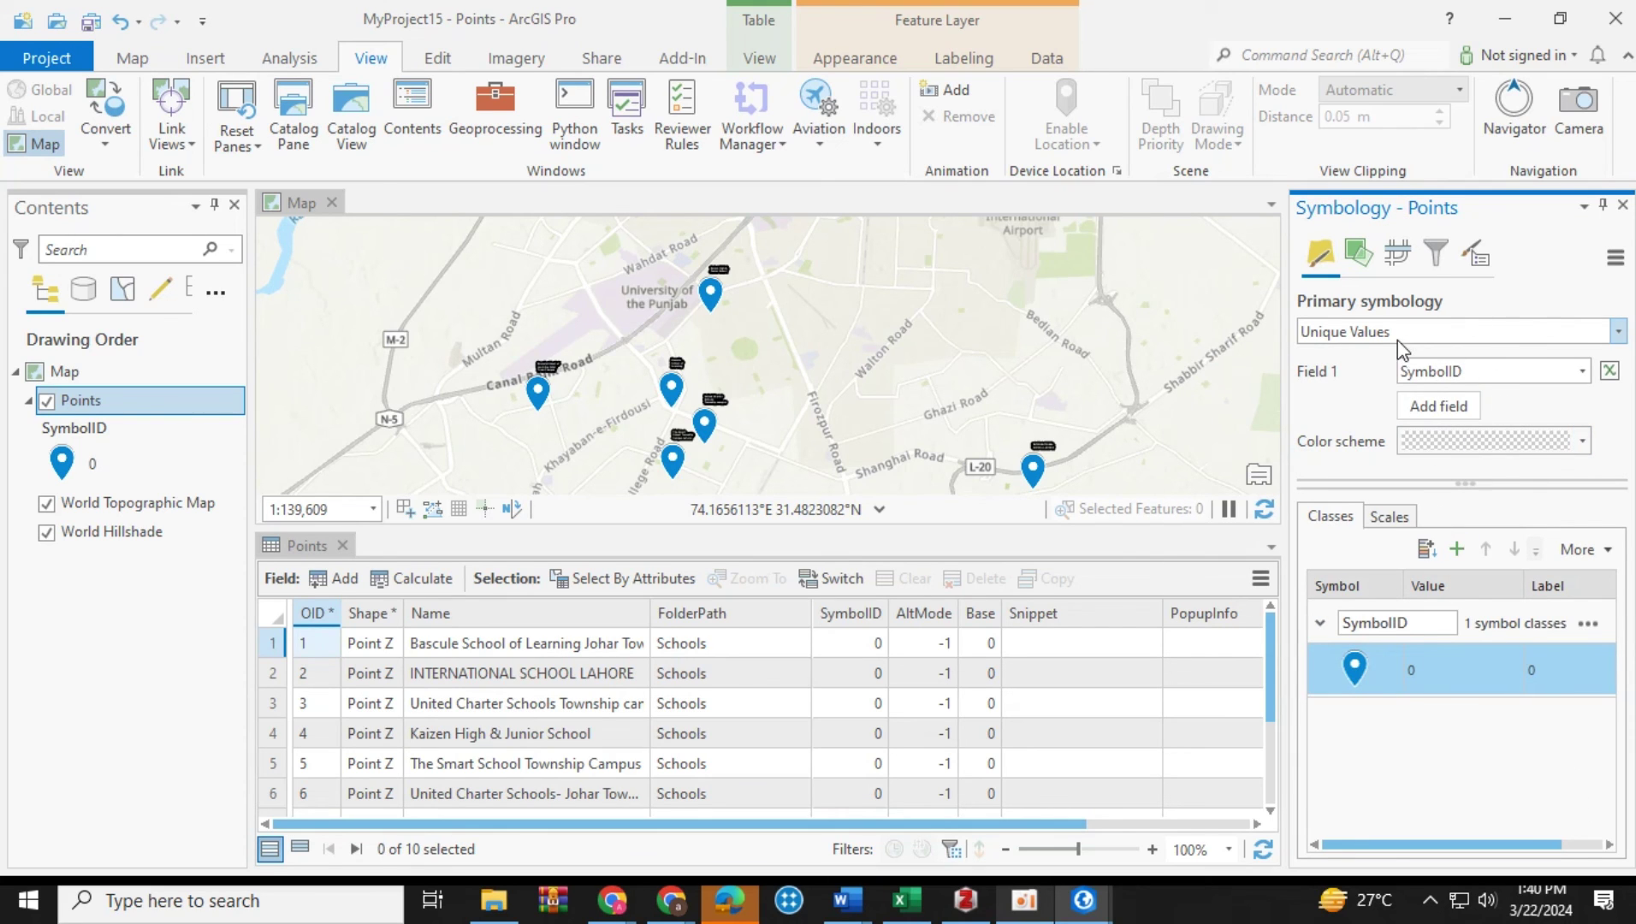
left_click(1617, 332)
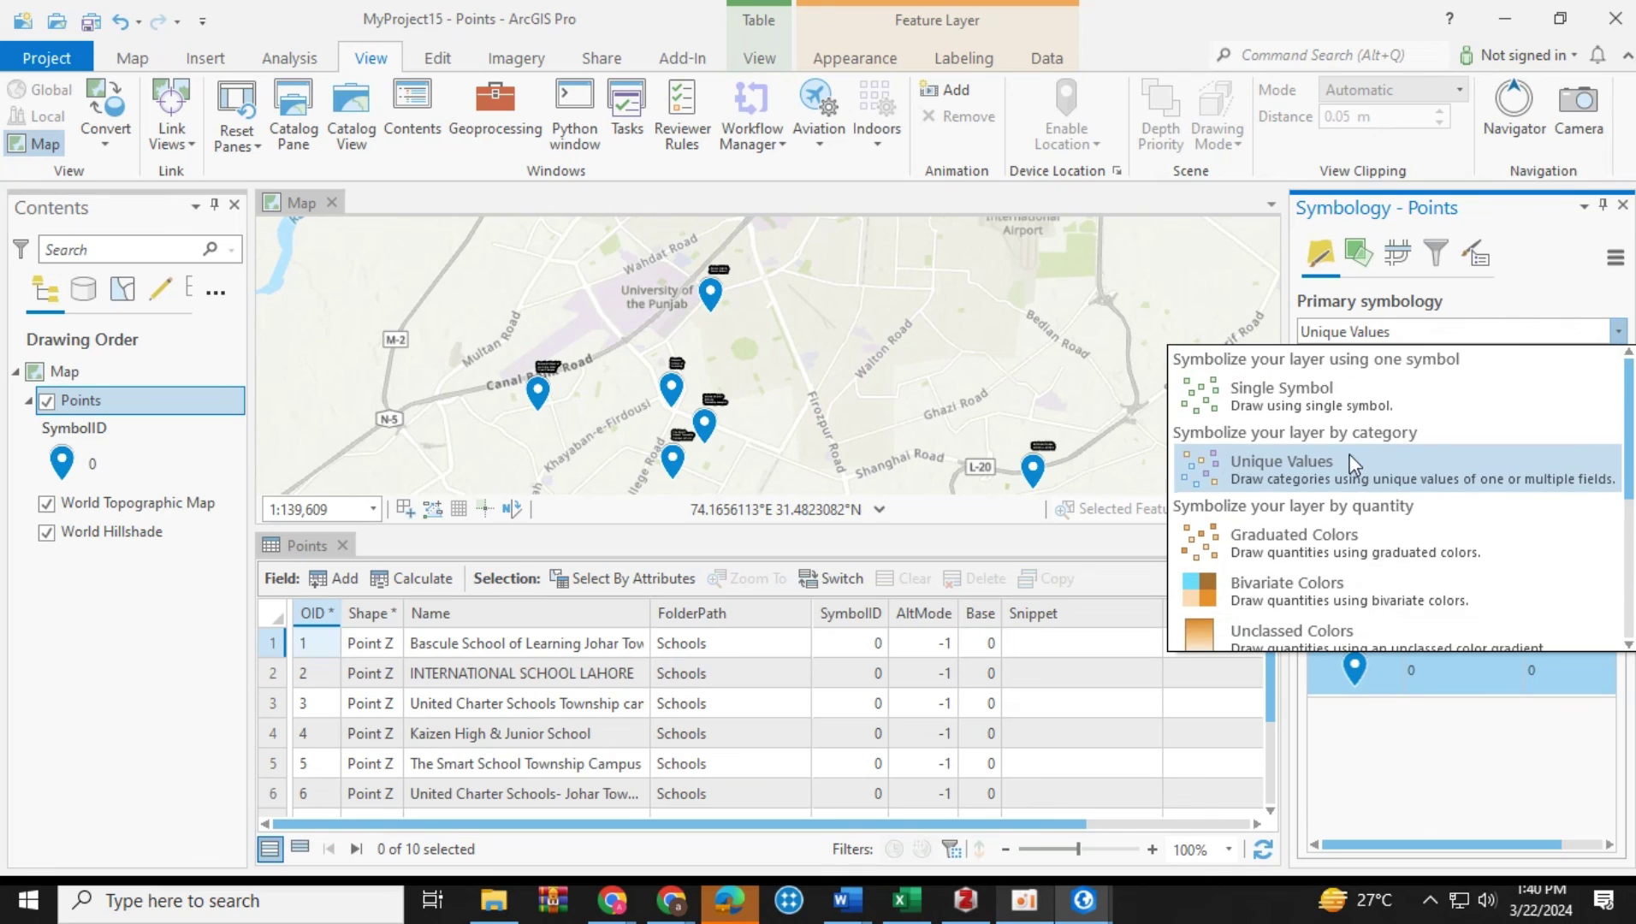
left_click(1342, 465)
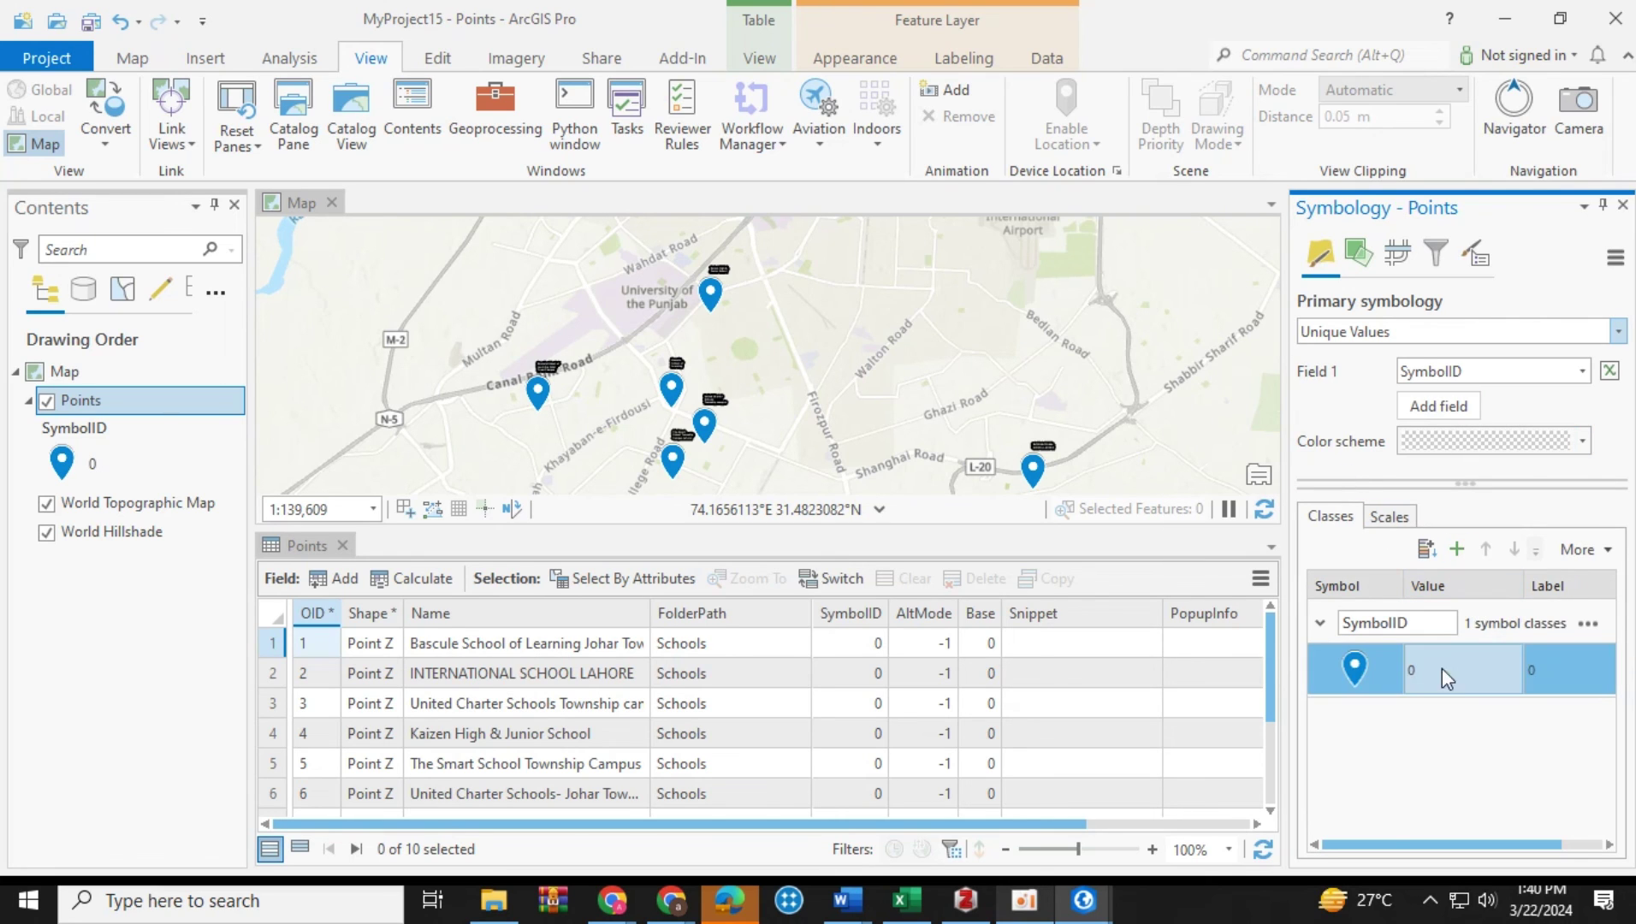
left_click(1374, 677)
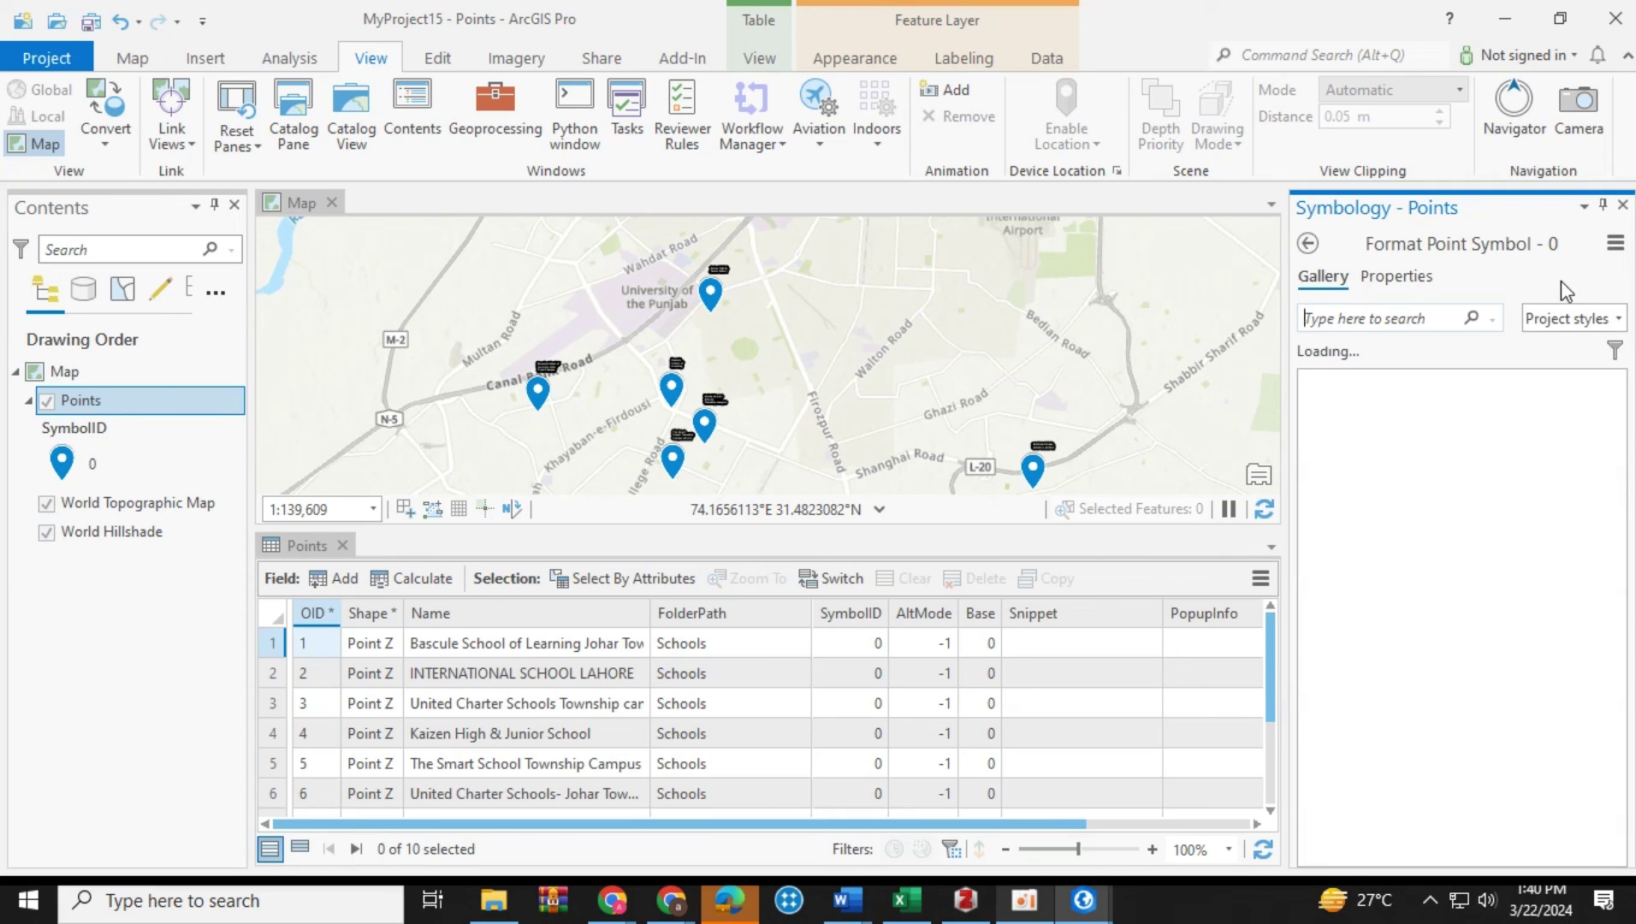